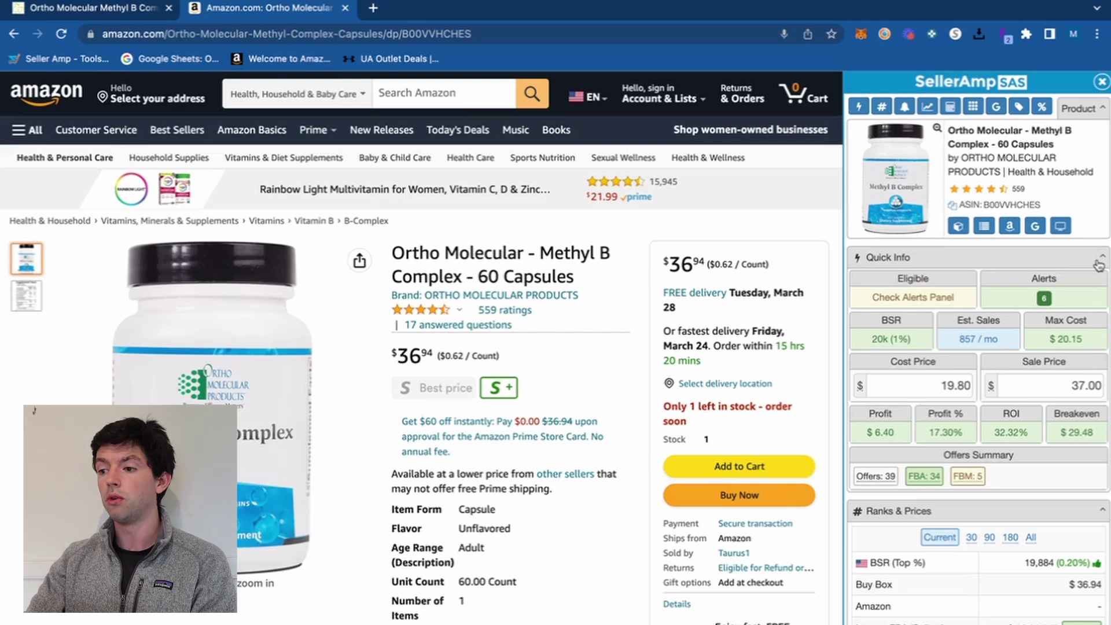
- Examine the Methyl B Complex product's Quick Info in SellerAmp, including BSR, estimated sales, cost price and sale price
scroll(1068, 265, "up", 5)
scroll(1098, 265, "up", 1)
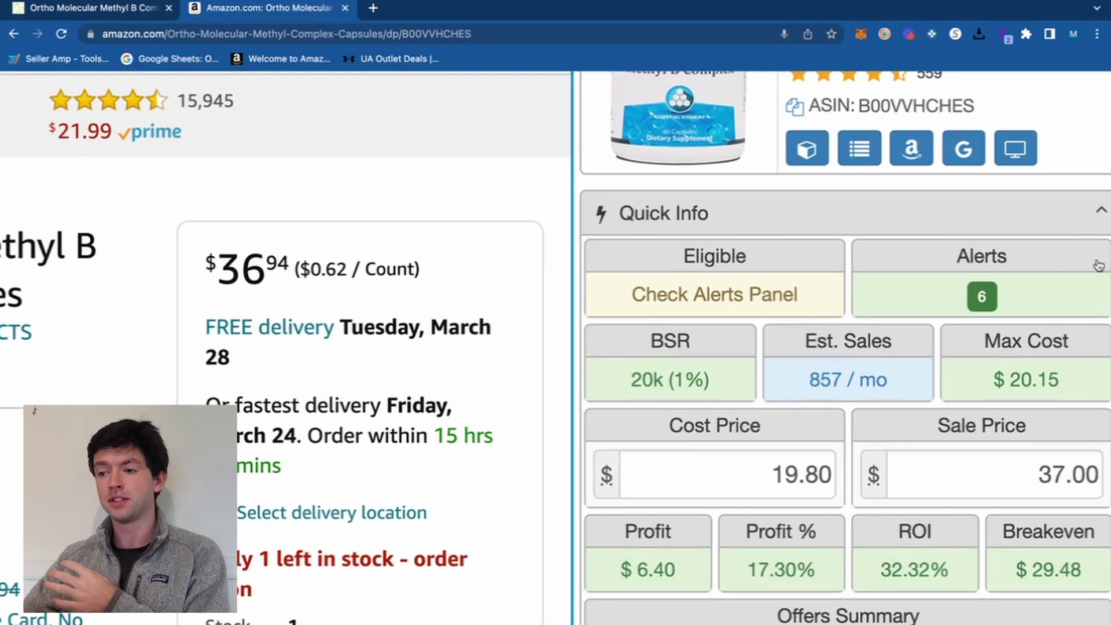
mouse_move(808, 155)
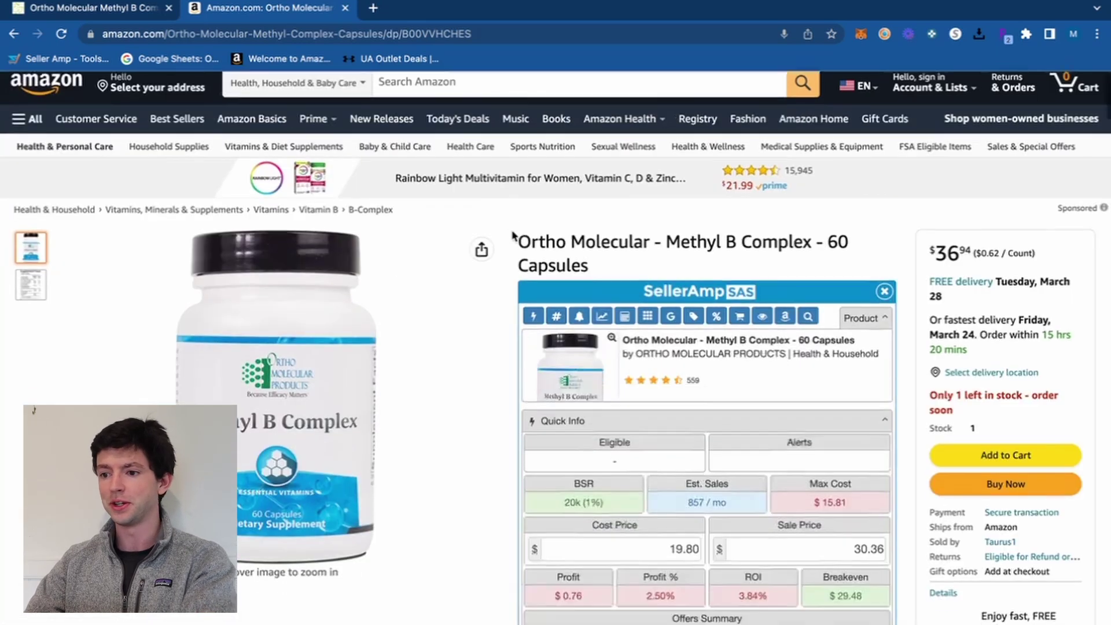
scroll(512, 235, "down", 3)
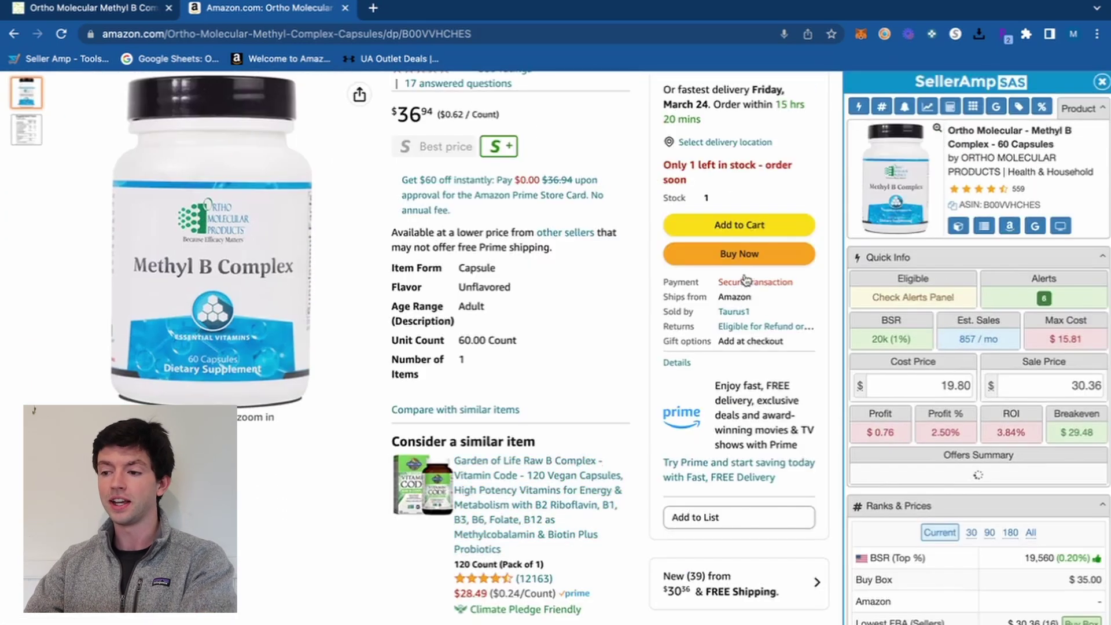
scroll(746, 281, "up", 5)
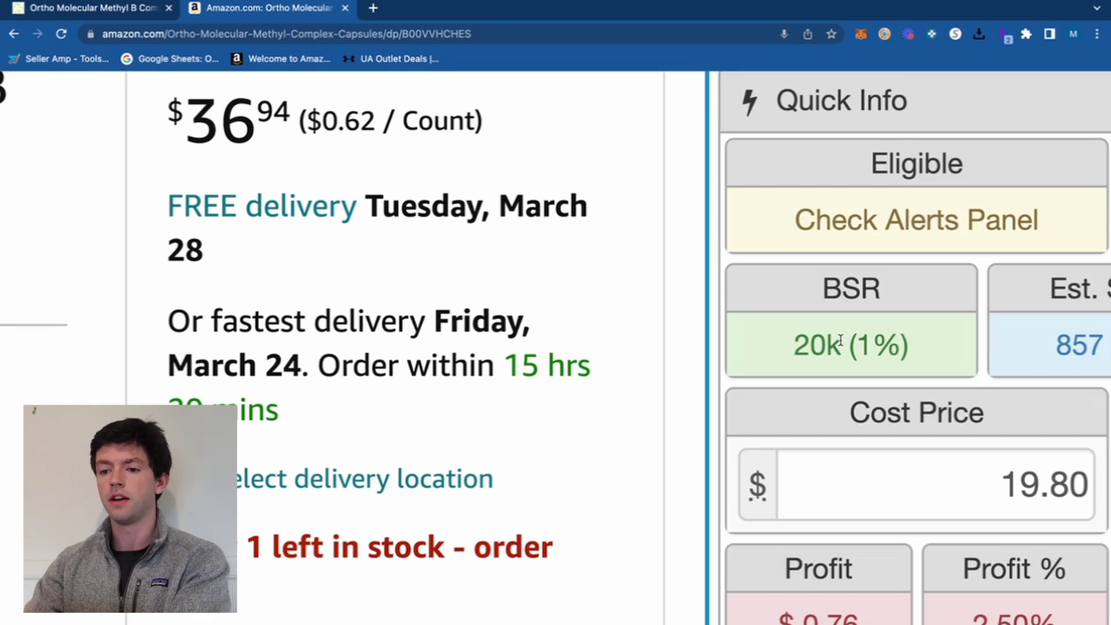
scroll(840, 341, "down", 5)
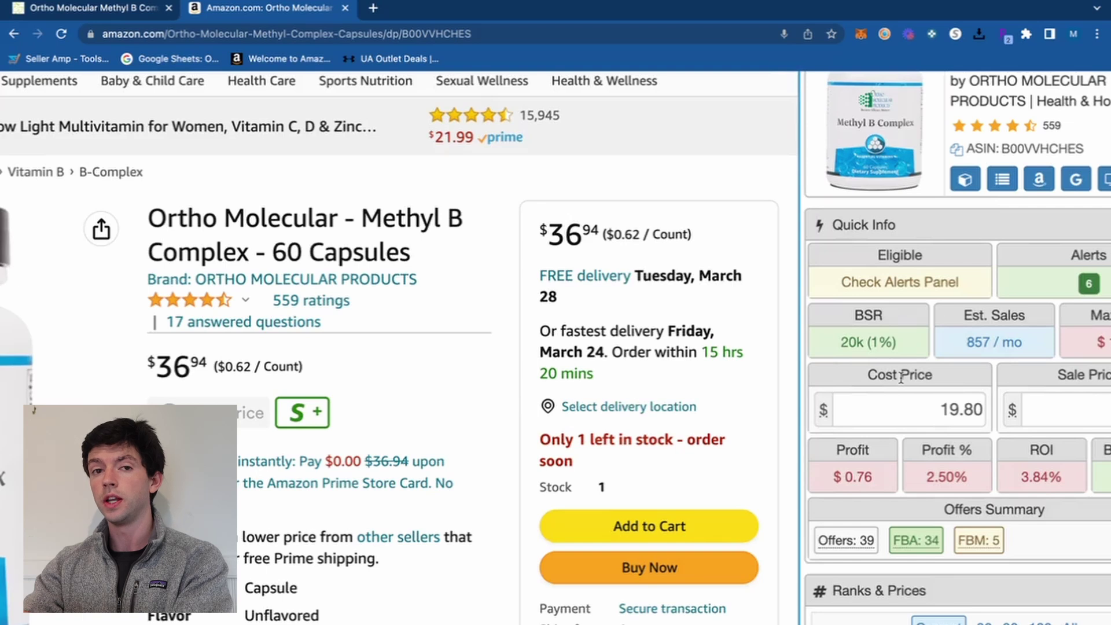
scroll(1024, 346, "up", 5)
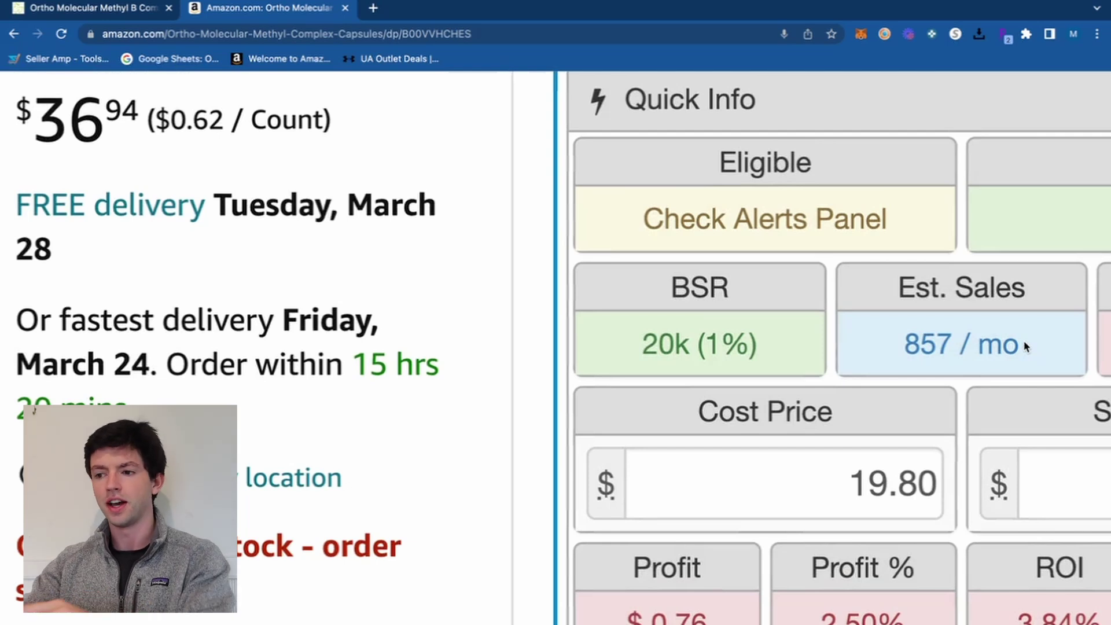
scroll(1024, 346, "down", 5)
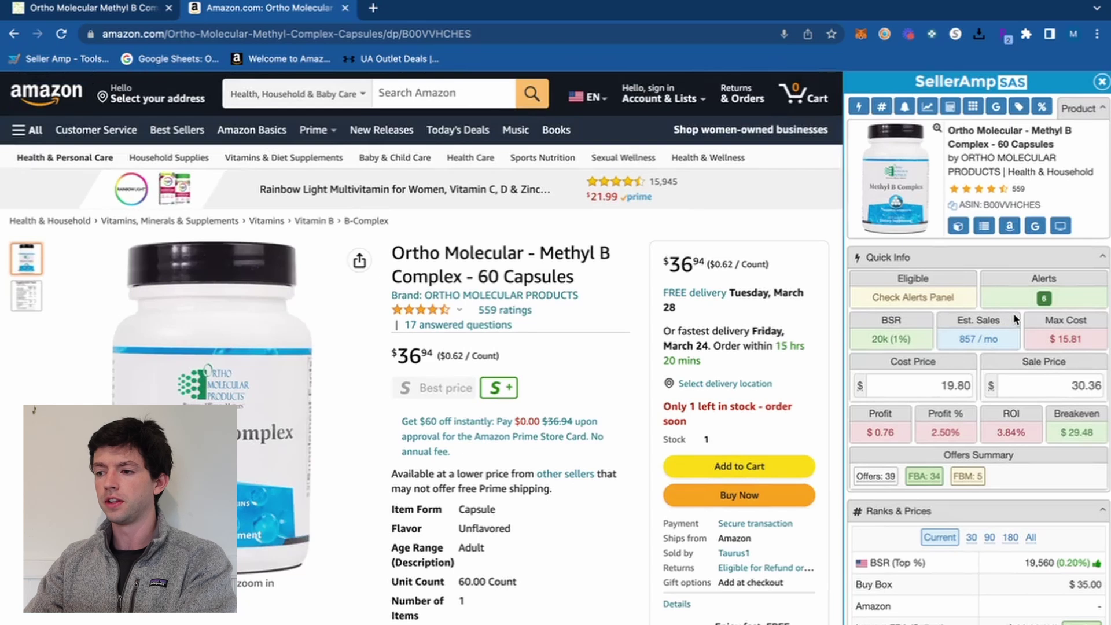
- Open the product in the SAS web app, and return to the Amazon listing to check its ranks, prices and dimensions
left_click(1060, 226)
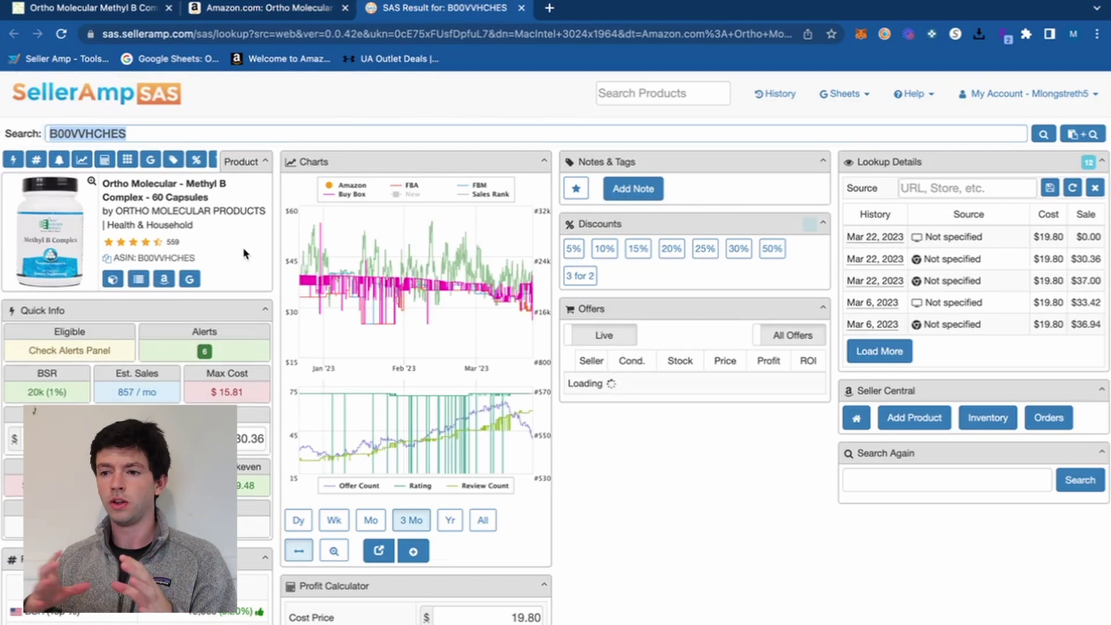
left_click(261, 12)
scroll(1000, 435, "down", 3)
scroll(1001, 435, "down", 3)
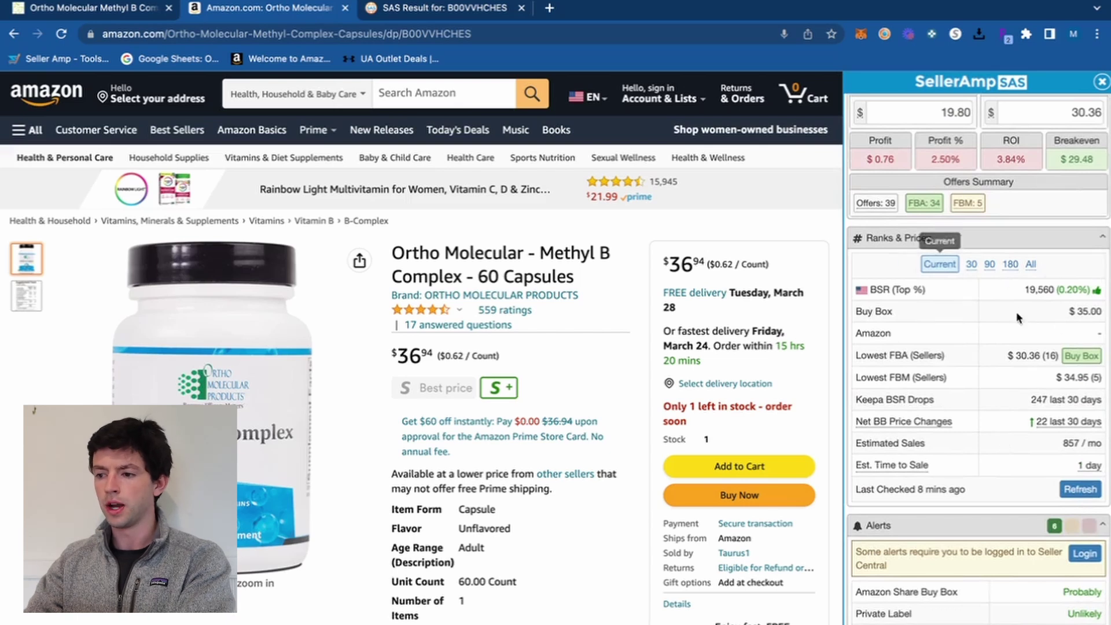
scroll(1035, 237, "up", 6)
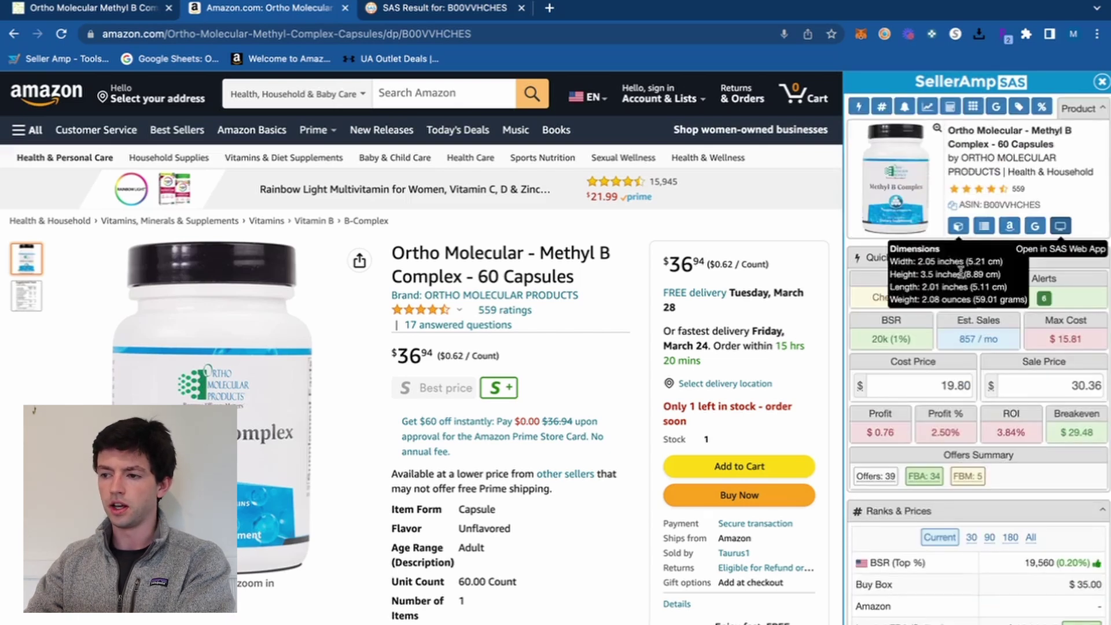
- Review the product's SellerAmp alerts and compare its price chart with the Keepa price history on the Amazon listing
scroll(1052, 225, "down", 9)
scroll(981, 306, "down", 2)
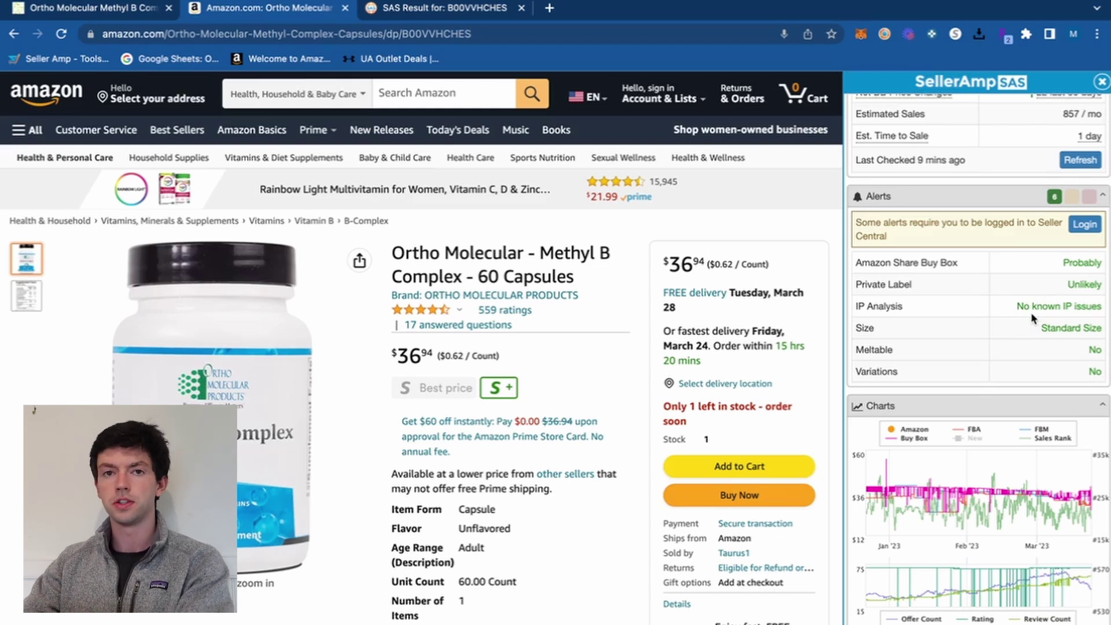
scroll(1031, 314, "down", 2)
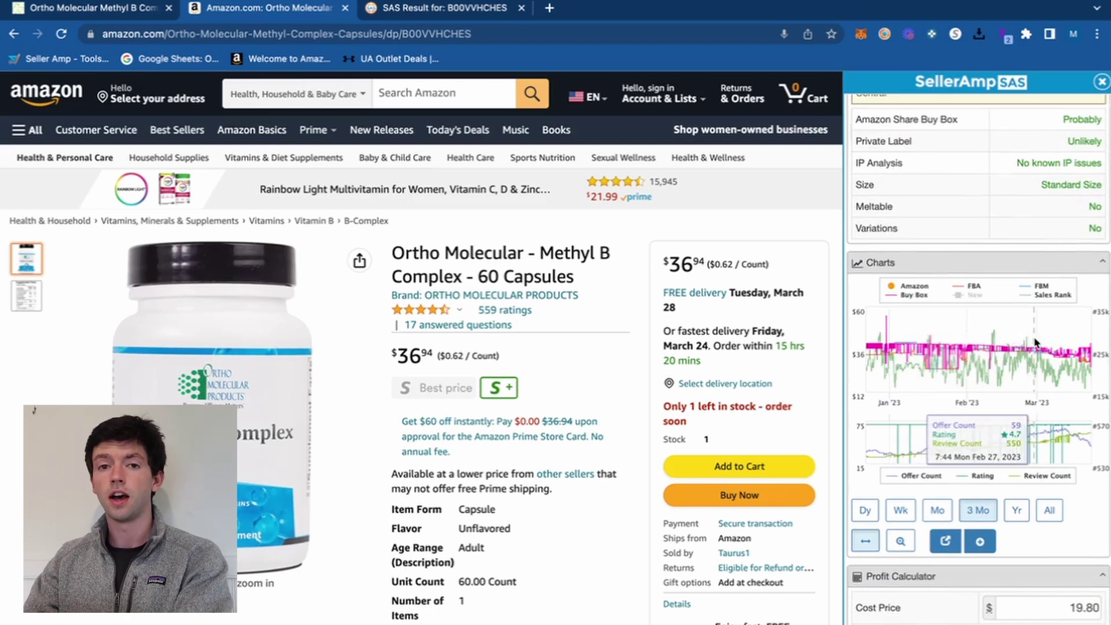
scroll(517, 333, "down", 10)
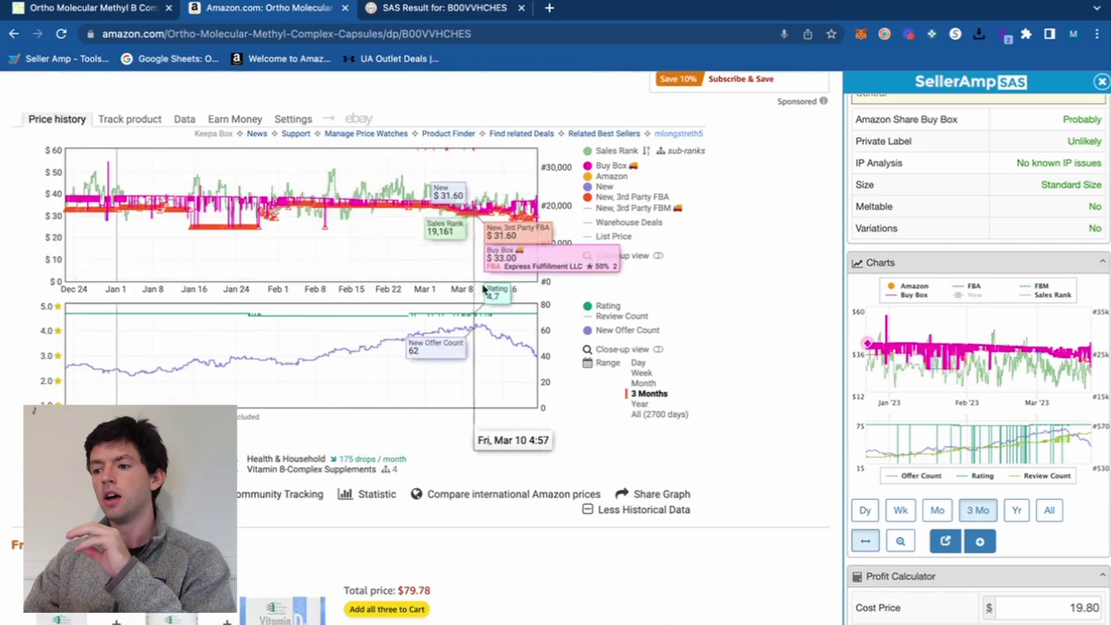
scroll(588, 314, "up", 10)
scroll(589, 315, "down", 1)
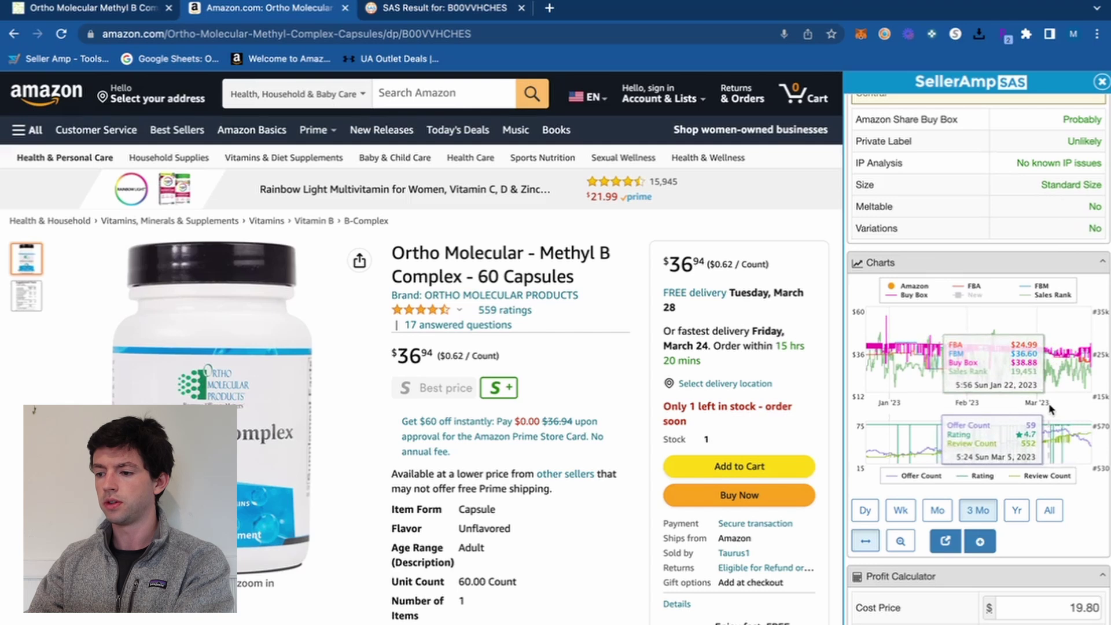
- View the SellerAmp price and offer charts over one week, one month, three months and one year, ending on three months
scroll(996, 448, "up", 2)
left_click(881, 524)
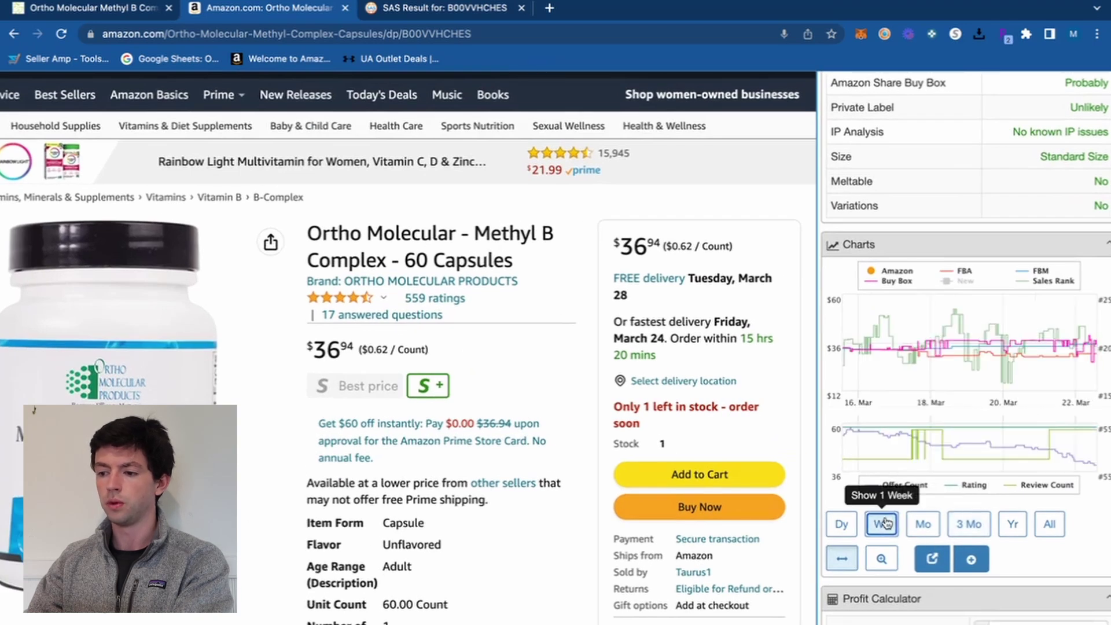
left_click(921, 524)
left_click(967, 524)
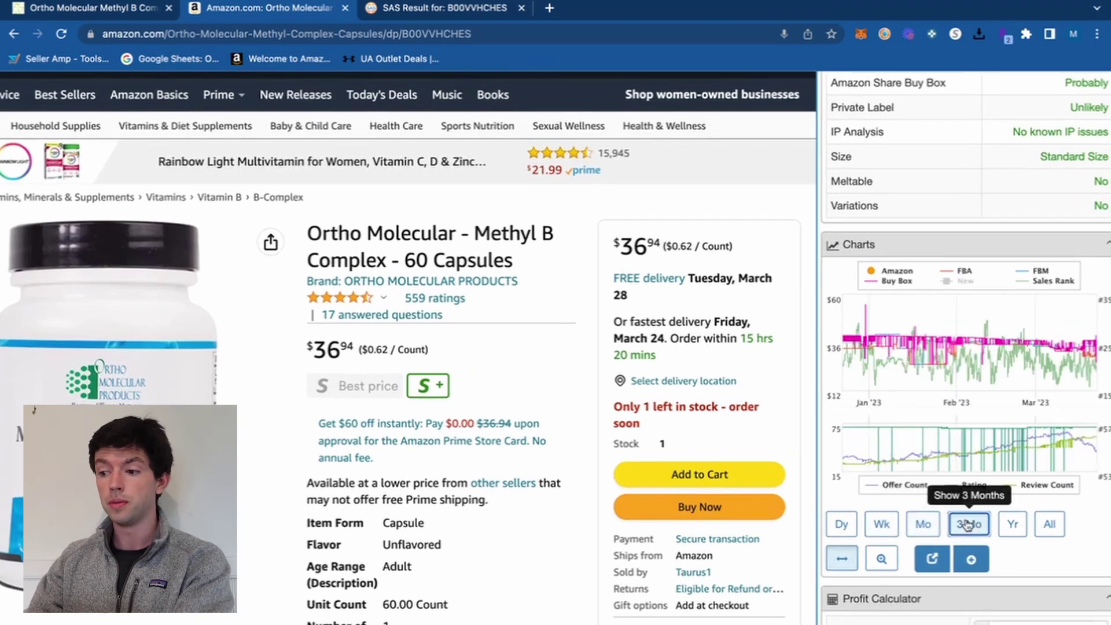
scroll(967, 524, "down", 1)
left_click(1017, 509)
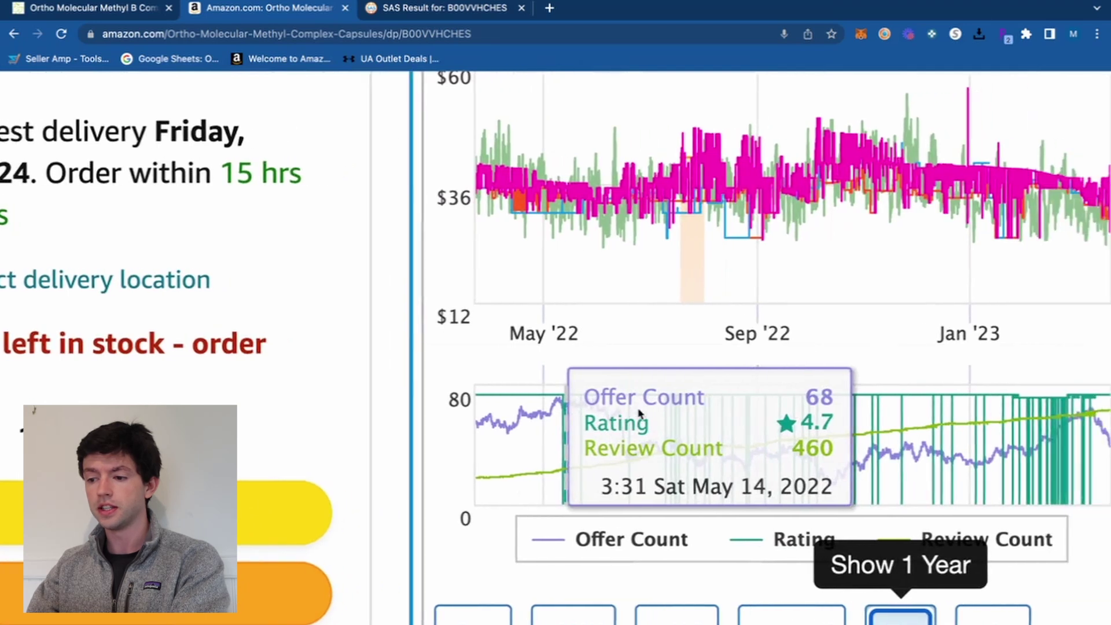
left_click(861, 615)
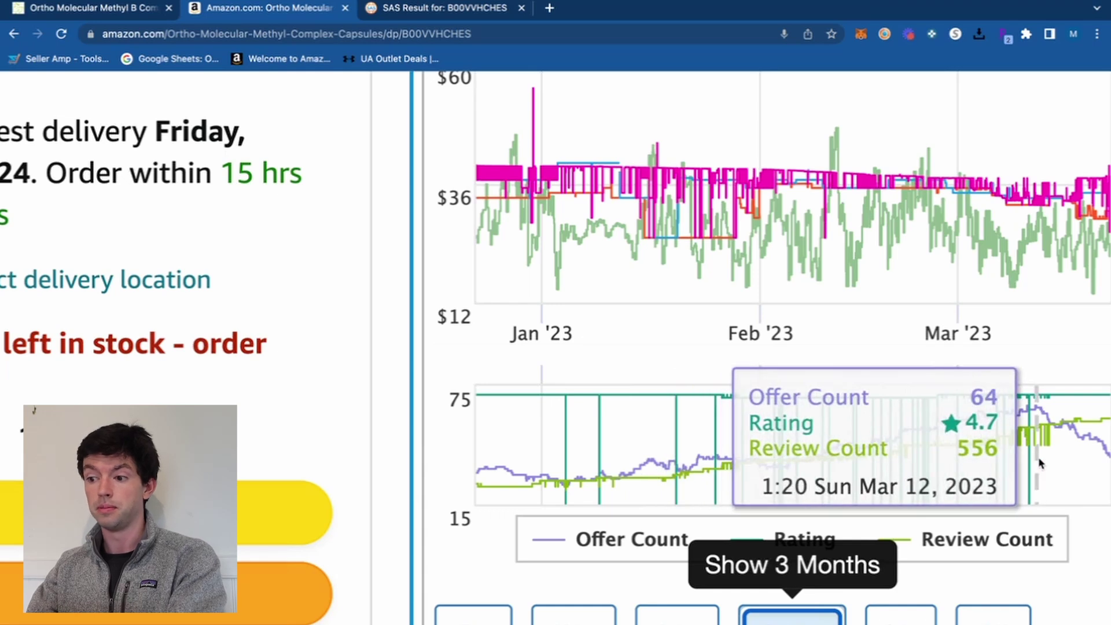
scroll(1038, 460, "right", 2)
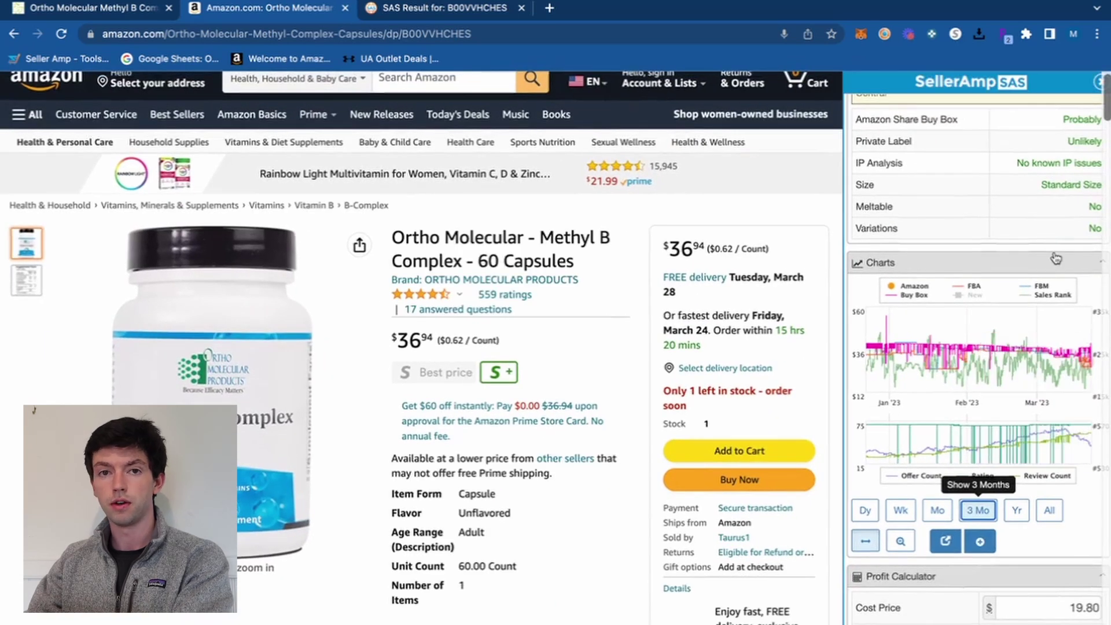
- Set the sale price to 37 and the fulfilment type to FBM in the Profit Calculator
scroll(970, 369, "down", 5)
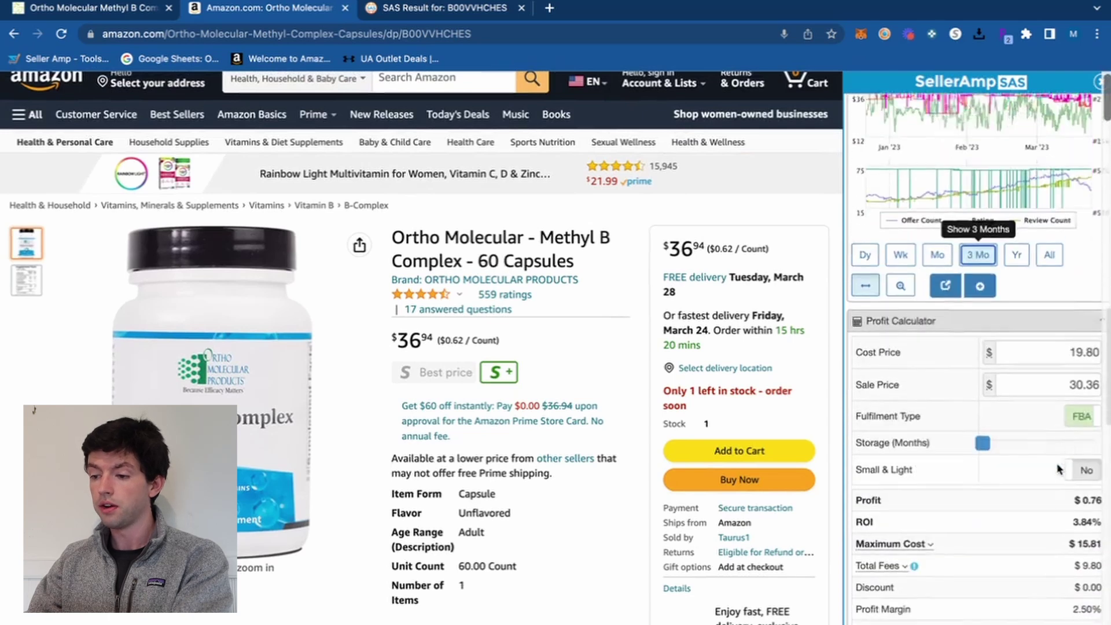
scroll(970, 369, "down", 1)
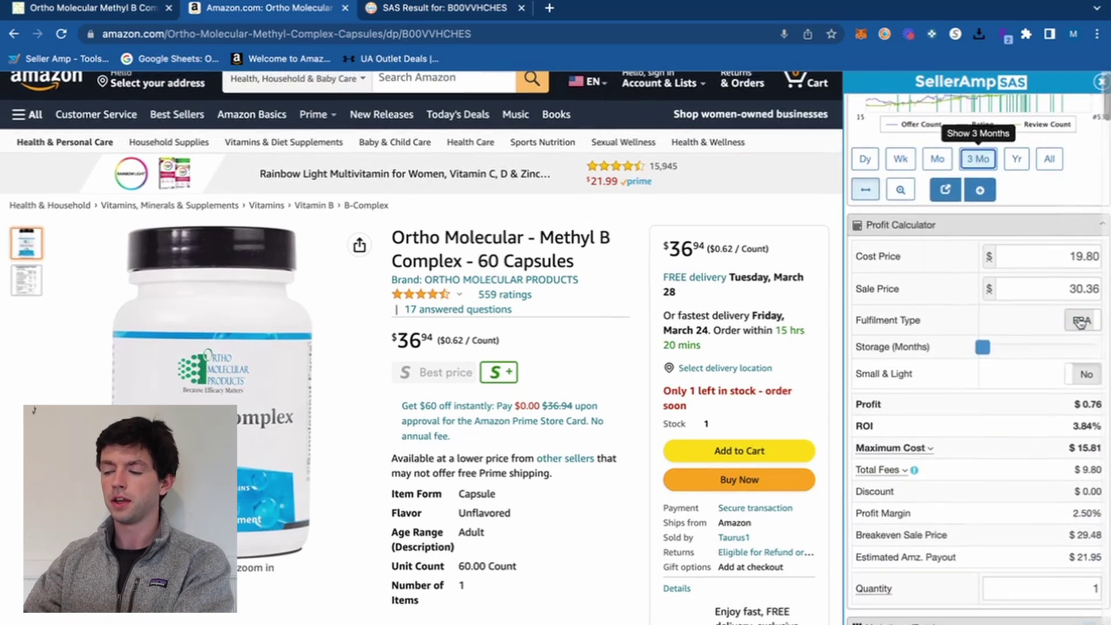
left_click(1044, 281)
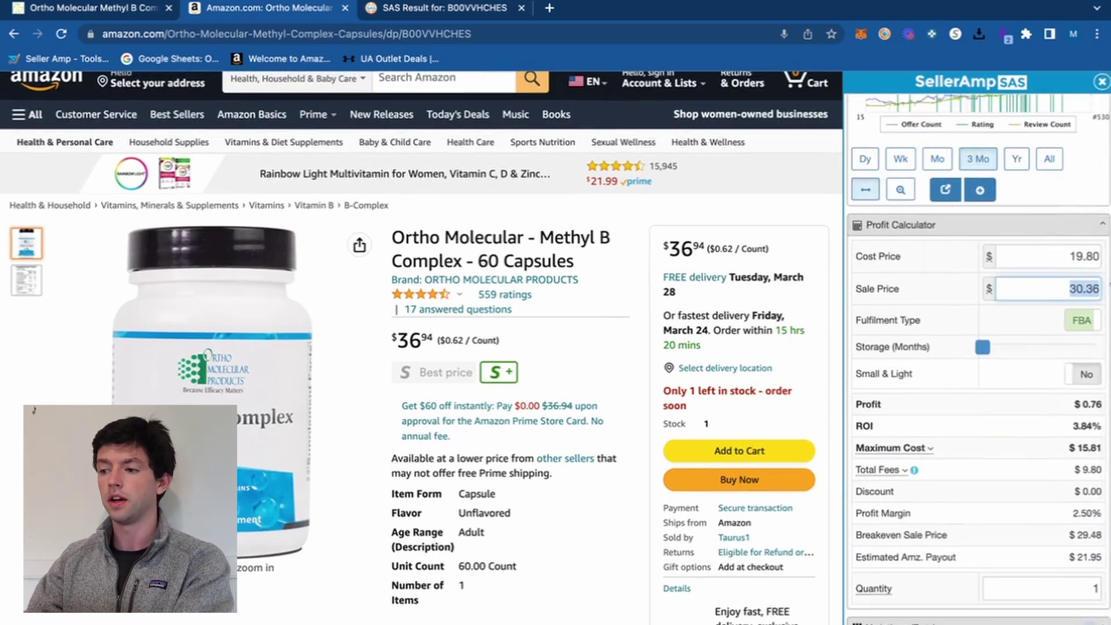
type("37")
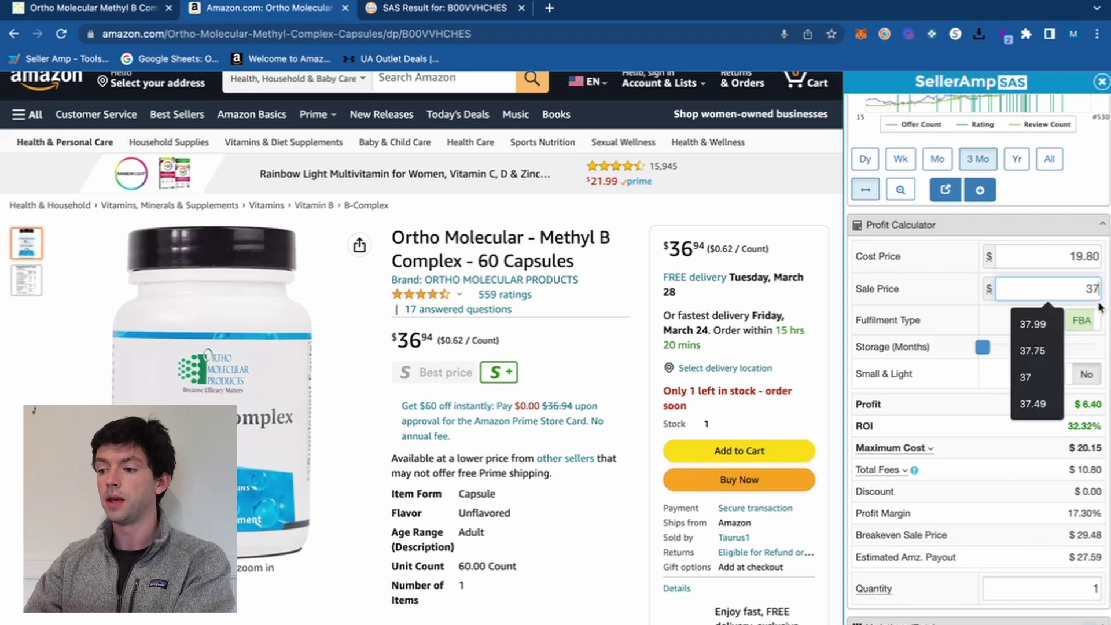
left_click(1085, 317)
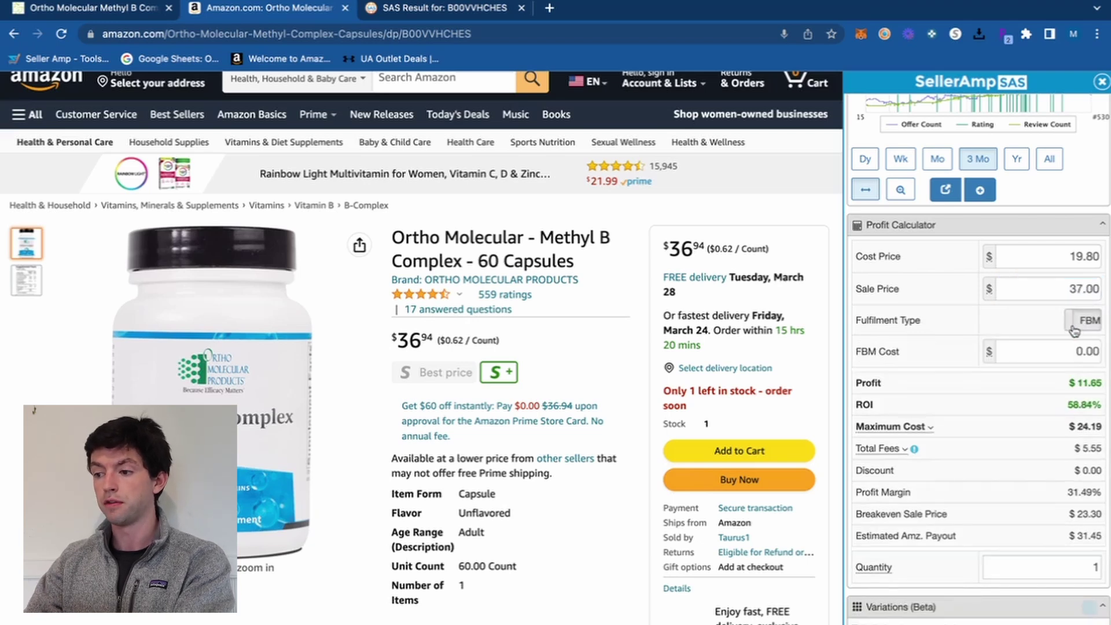
- Check the live offers and set the FBM cost to 5.50 in the Profit Calculator
scroll(1018, 290, "up", 10)
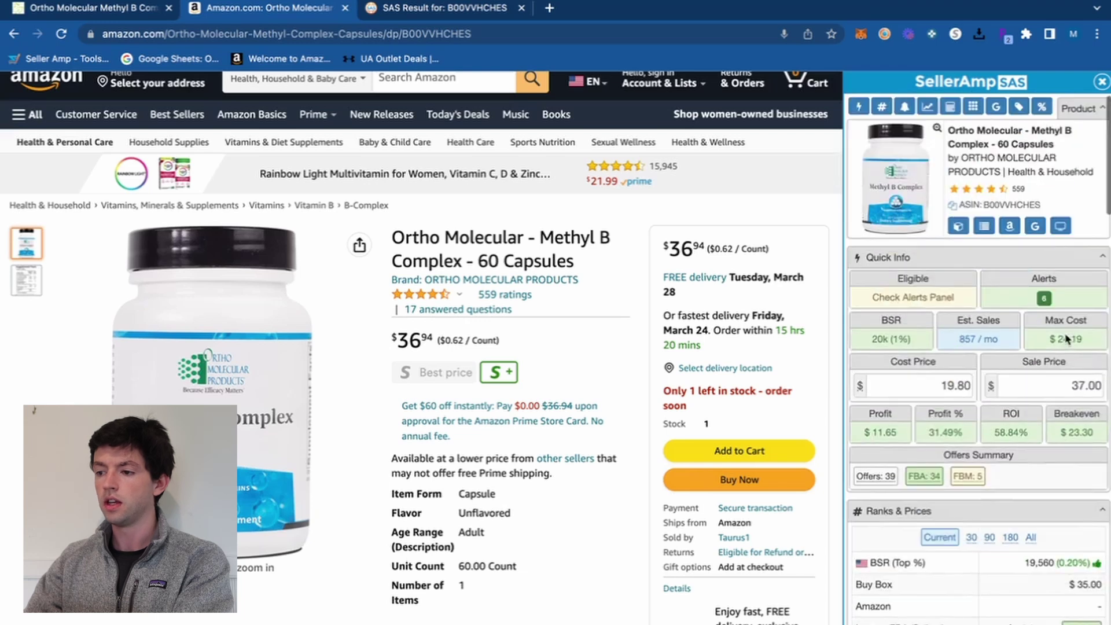
mouse_move(958, 232)
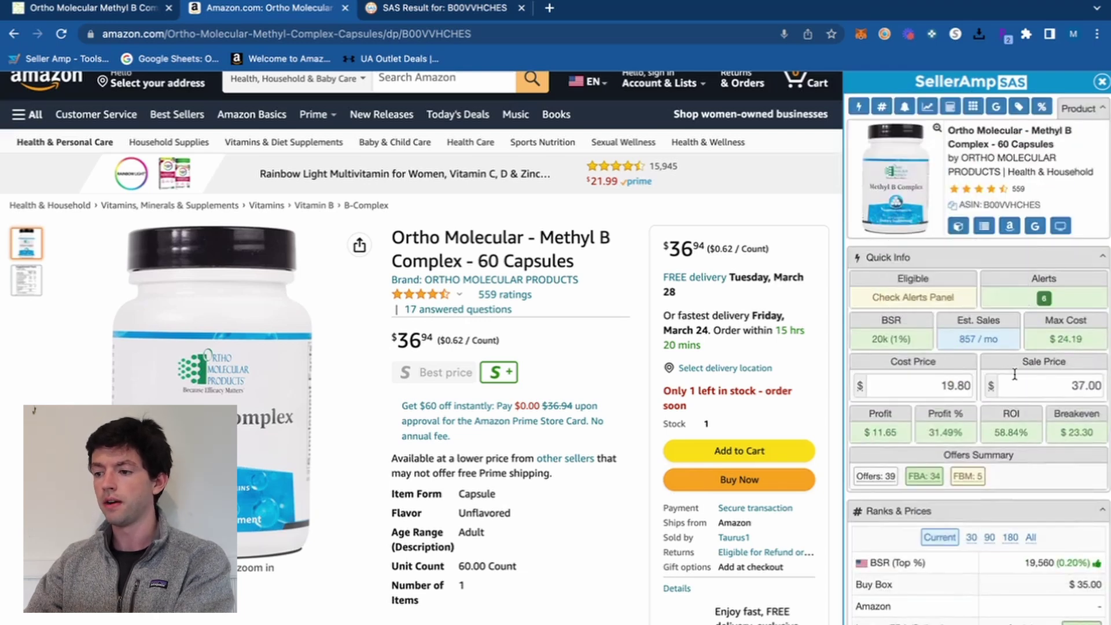
scroll(1014, 374, "down", 15)
scroll(1014, 374, "down", 7)
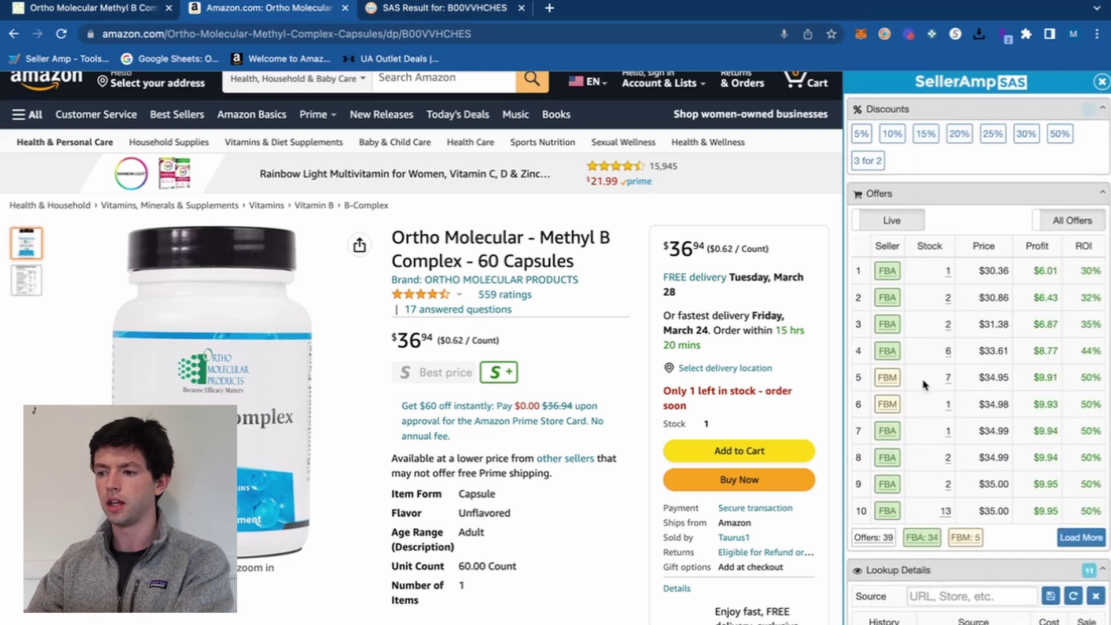
scroll(954, 451, "up", 6)
scroll(956, 458, "up", 1)
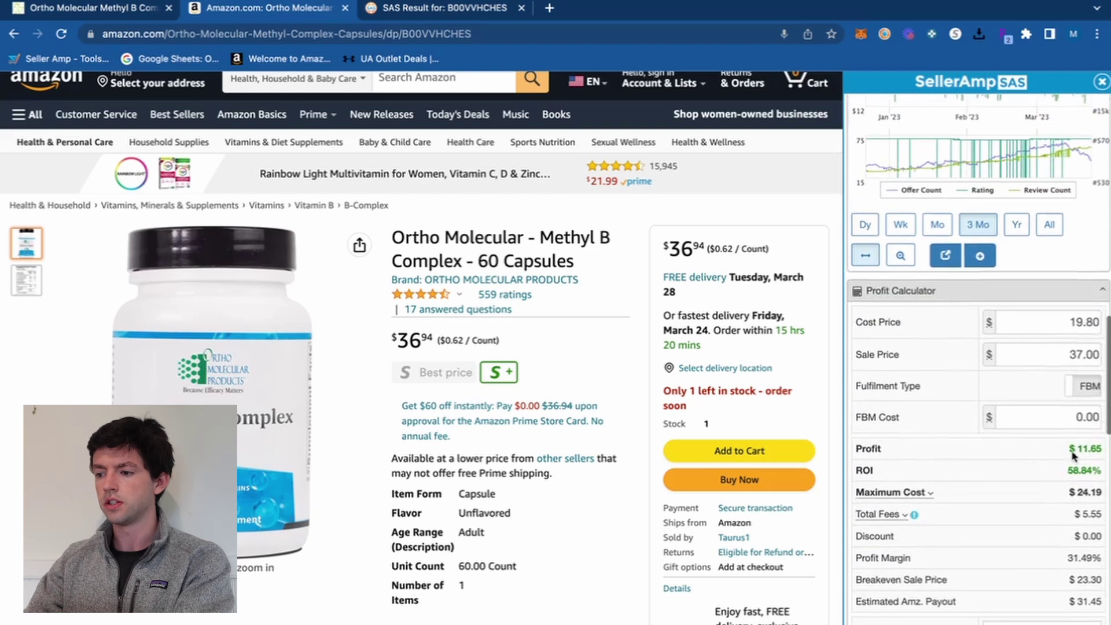
left_click(1075, 415)
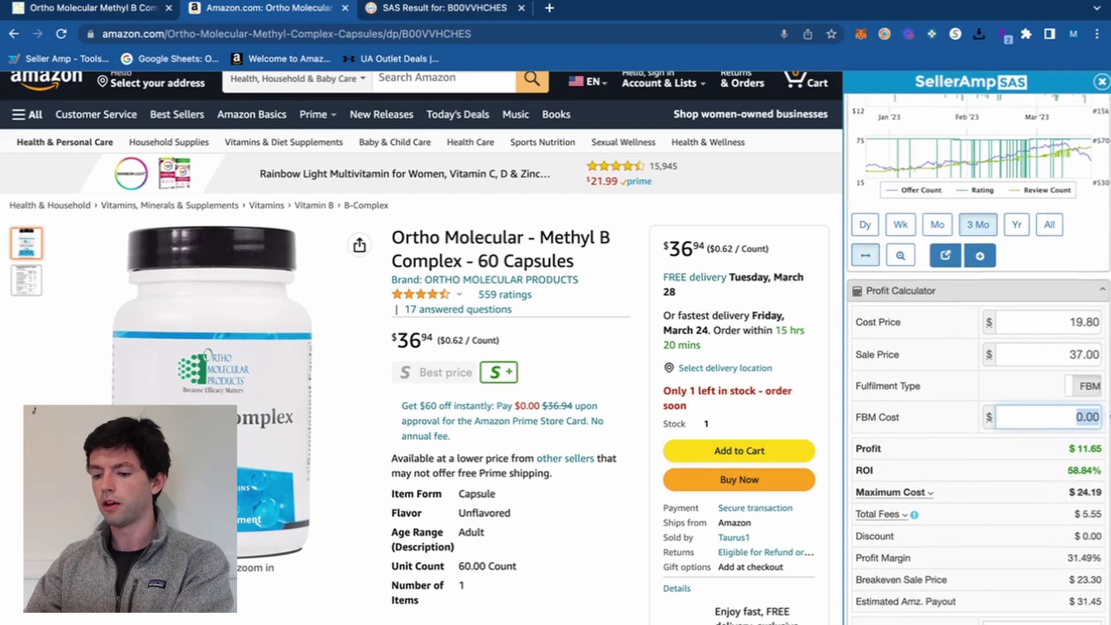
type("5.50")
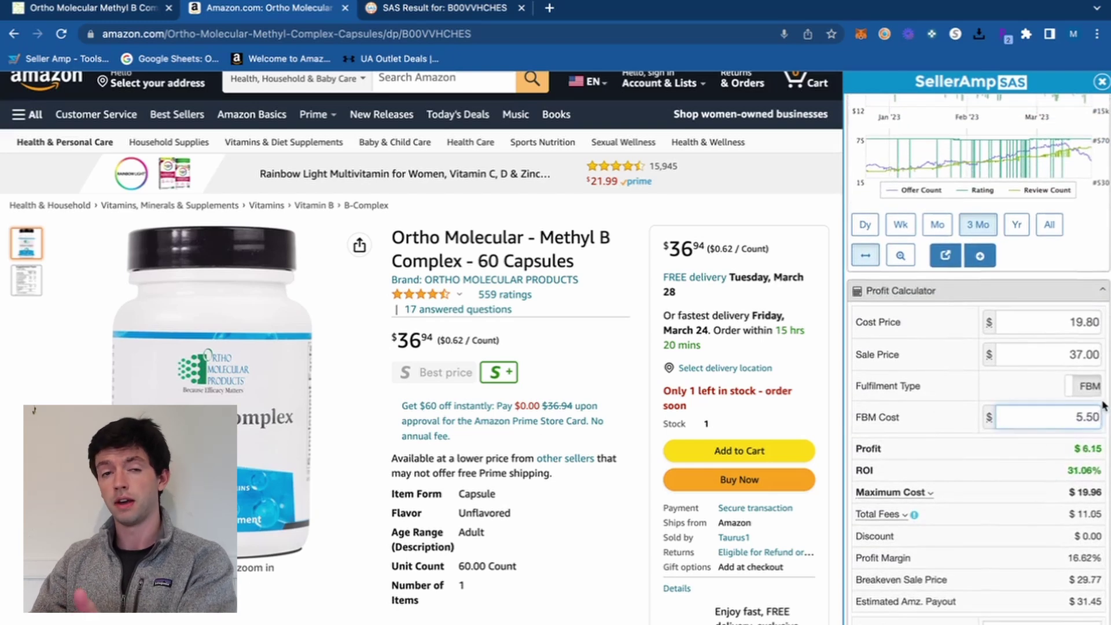
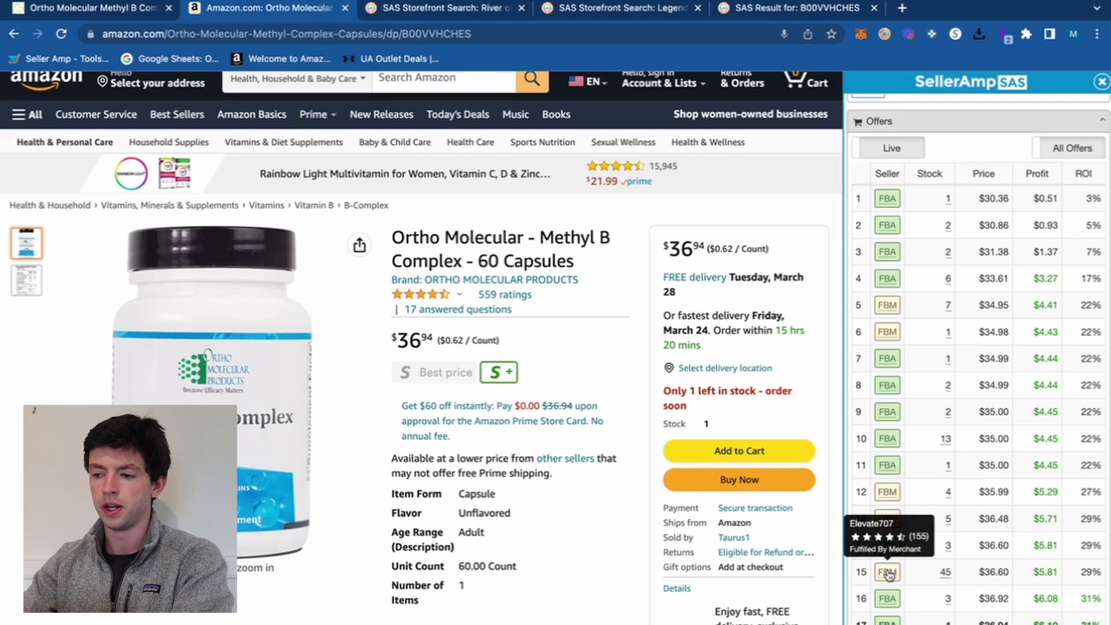
- Open the storefront search of FBM seller Elevate707 and compare it with the River of Human Health and Legend Commerce storefronts
left_click(889, 571)
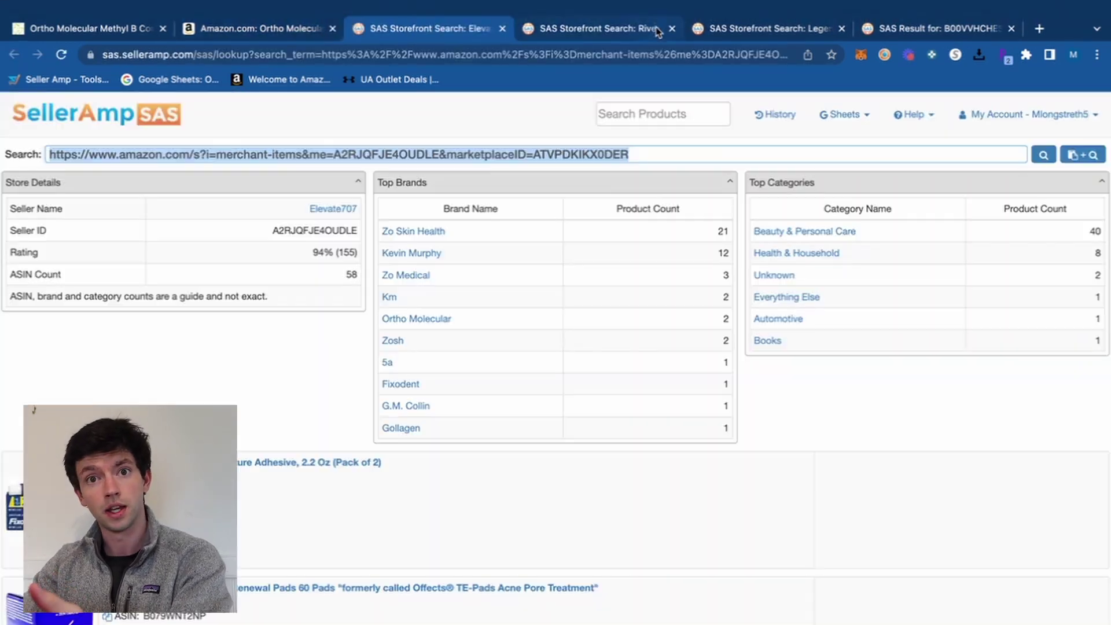
left_click(688, 30)
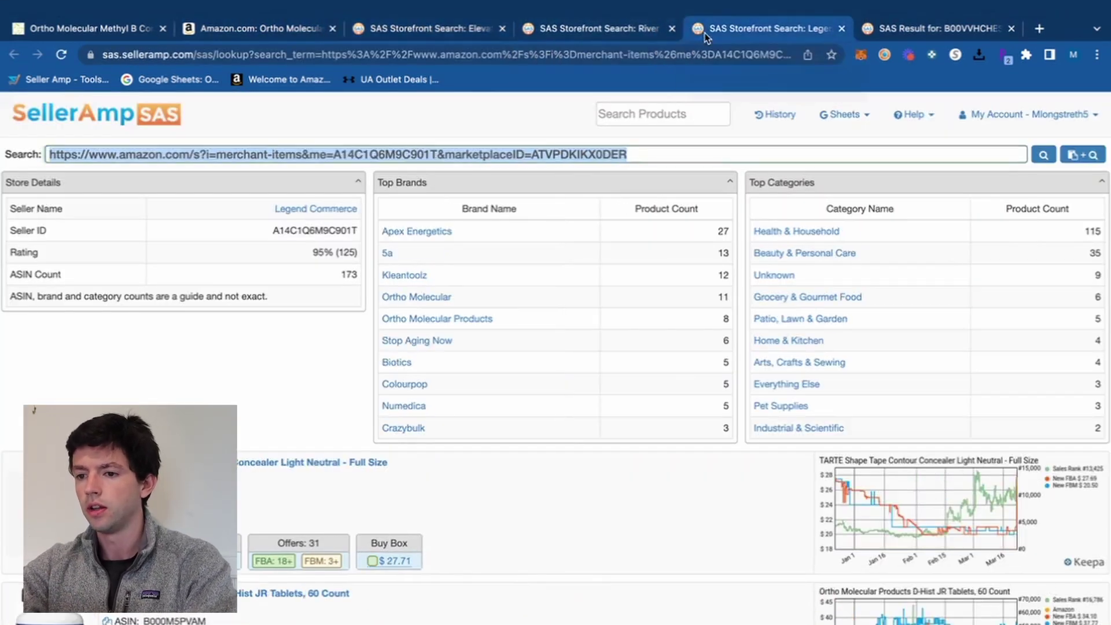
left_click(603, 31)
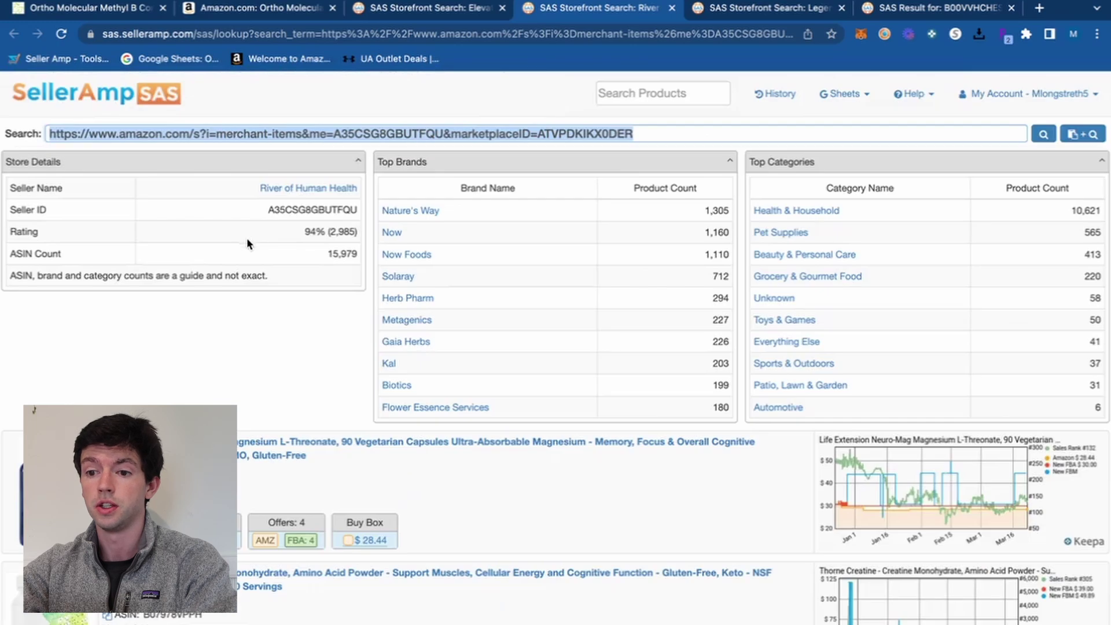
left_click(718, 11)
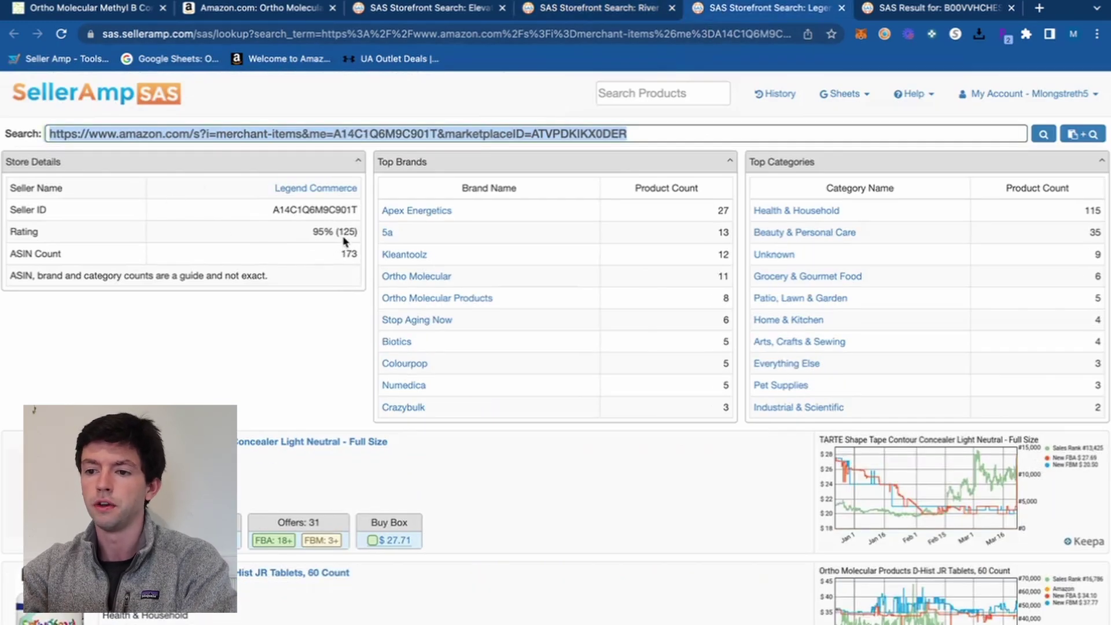
- Review the products in the Legend Commerce storefront, checking BSR, max cost, offers and buy box of the Ortho Molecular D-Hist JR Tablets
scroll(344, 240, "down", 6)
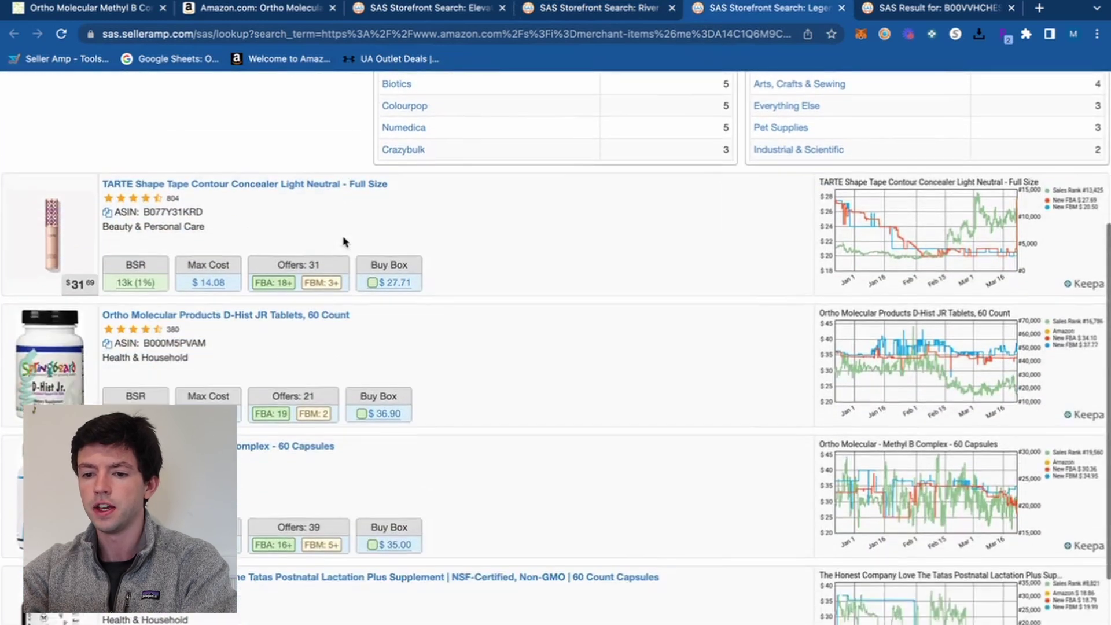
scroll(345, 243, "down", 2)
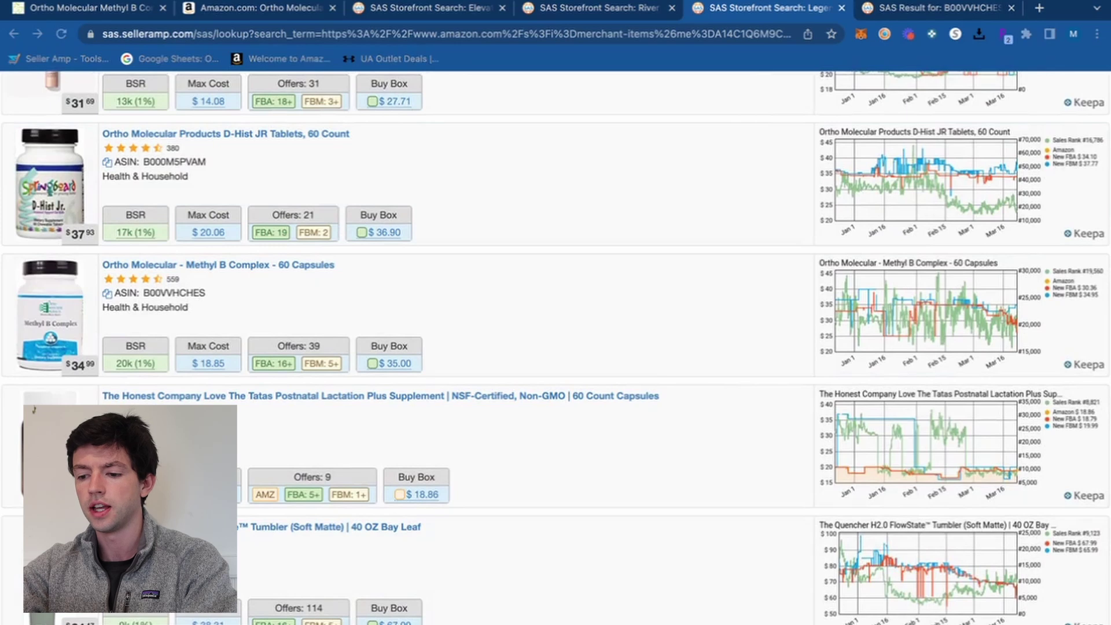
scroll(587, 449, "down", 1)
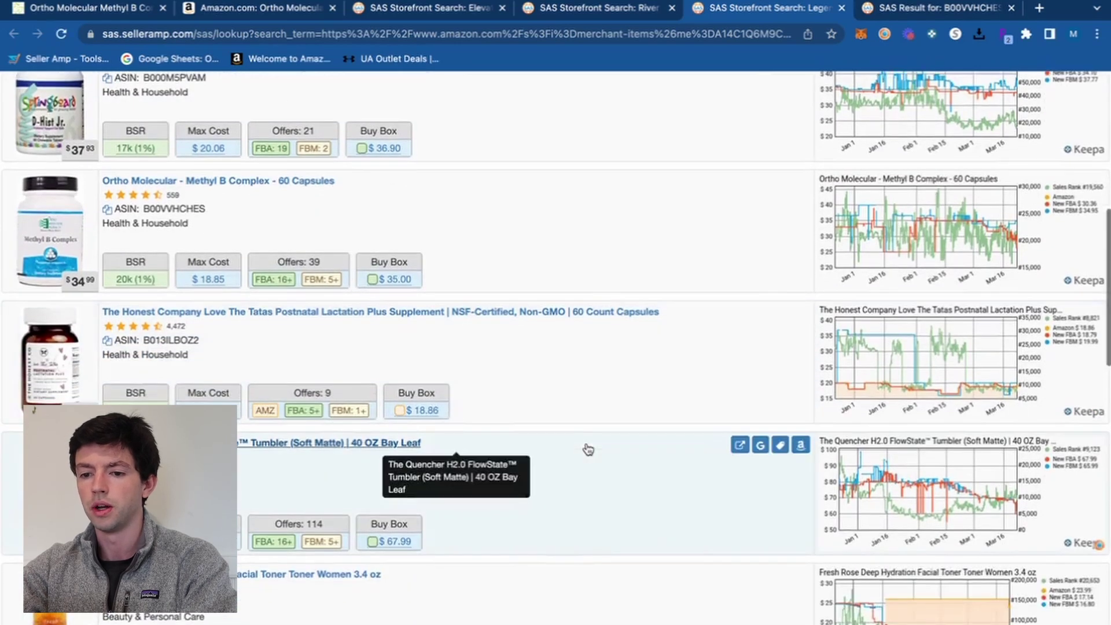
scroll(587, 449, "up", 3)
scroll(587, 449, "up", 1)
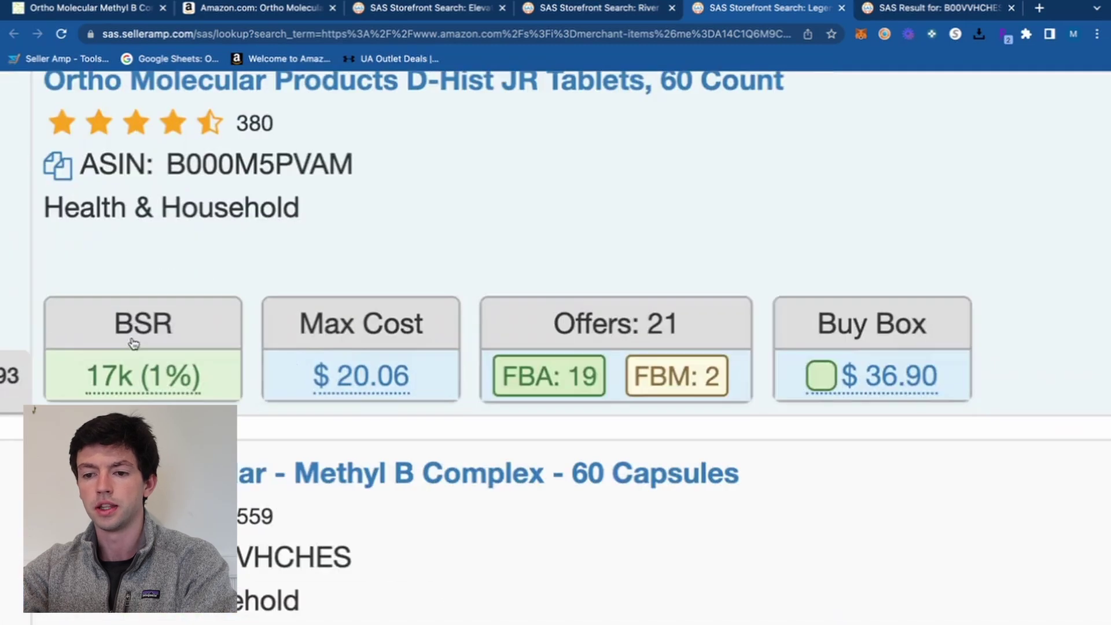
scroll(518, 247, "up", 10)
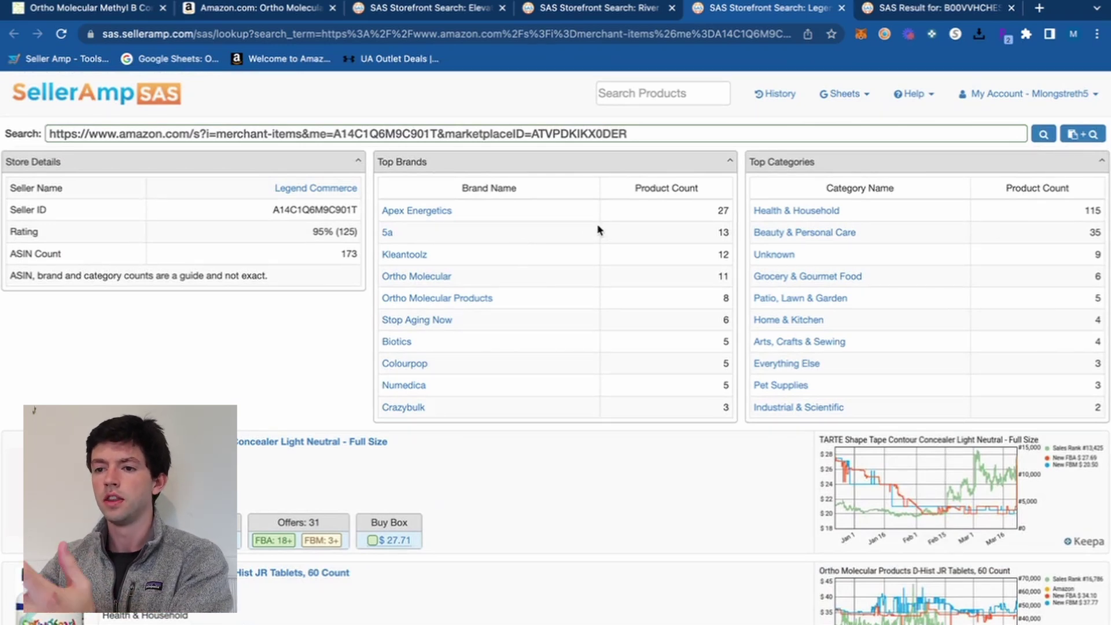
- From the Elevate707 storefront, open the Amazon pages of the ZO Skin Health Exfoliating Polish and Complexion Renewal Pads, and close the product side panel
left_click(471, 5)
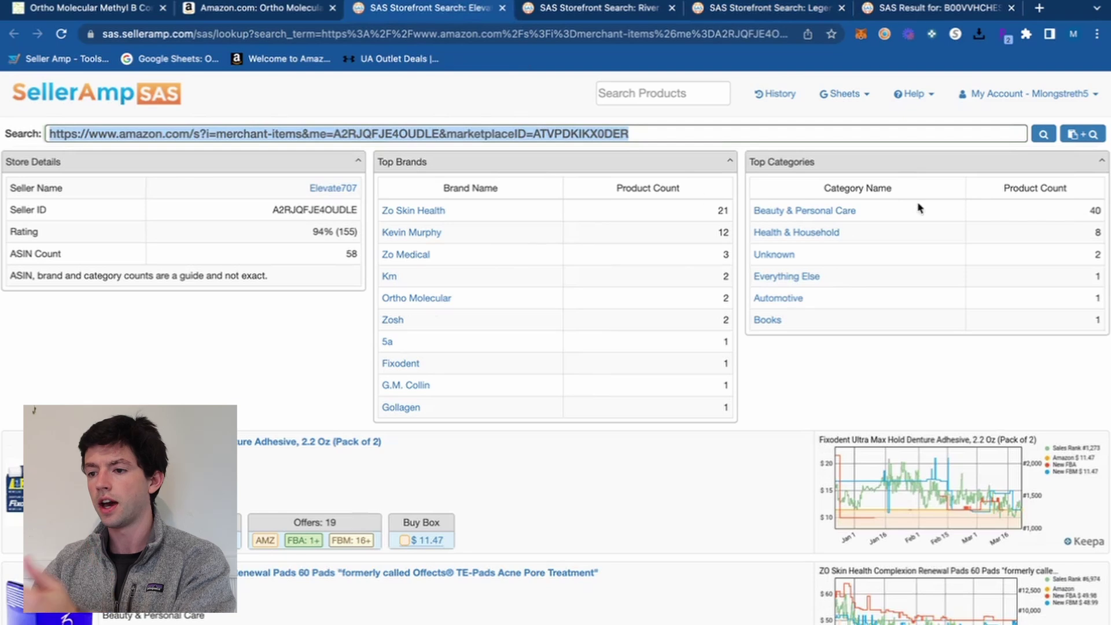
scroll(598, 307, "down", 5)
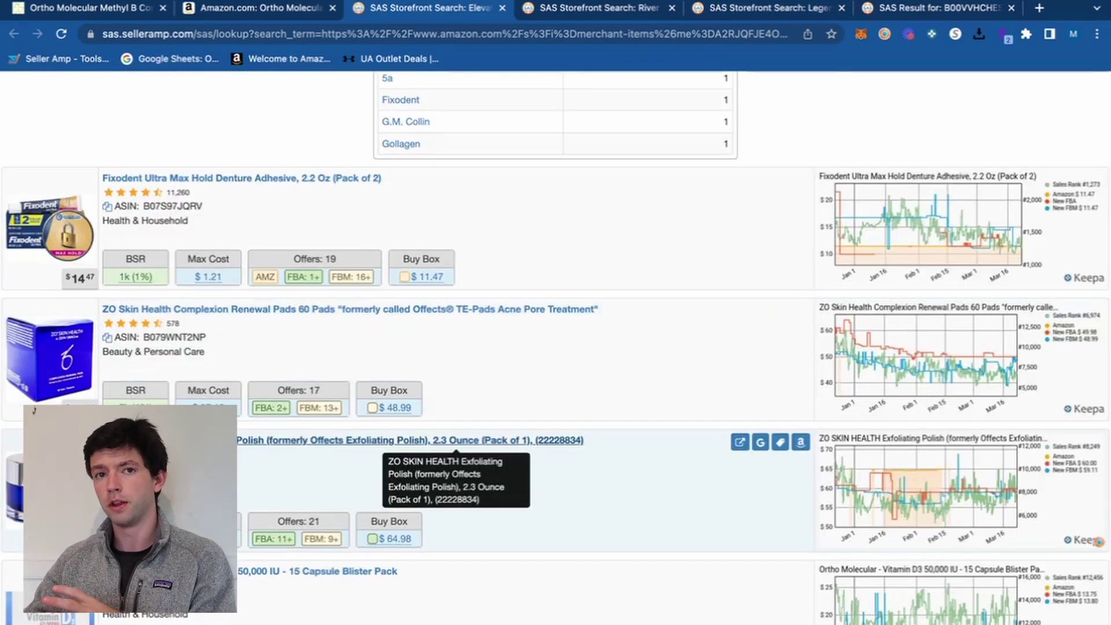
scroll(385, 445, "down", 3)
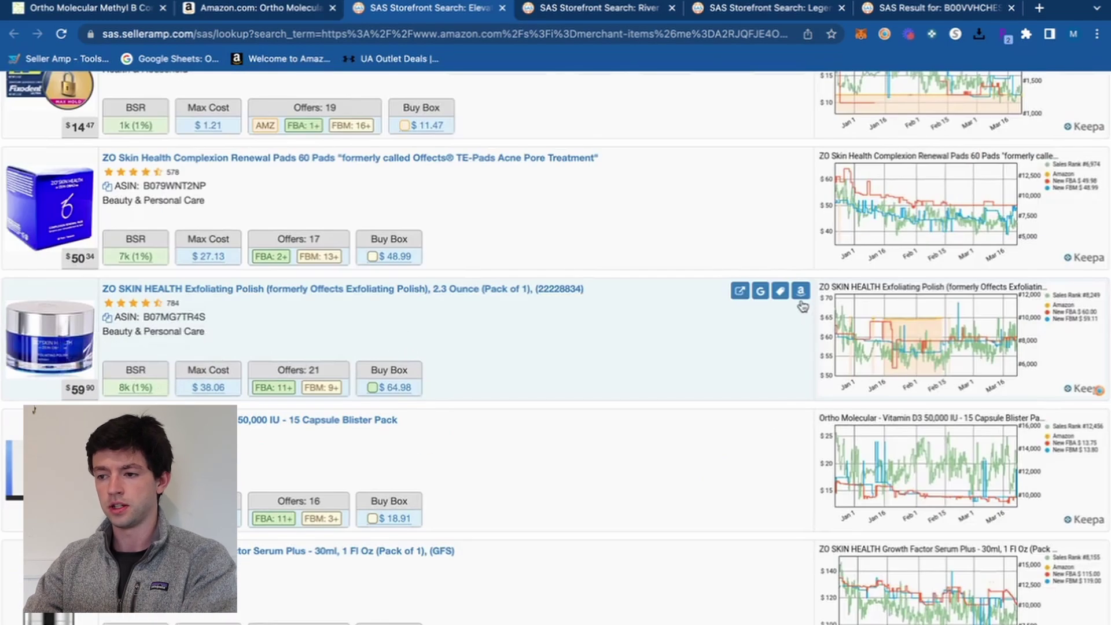
left_click(803, 307)
left_click(529, 290)
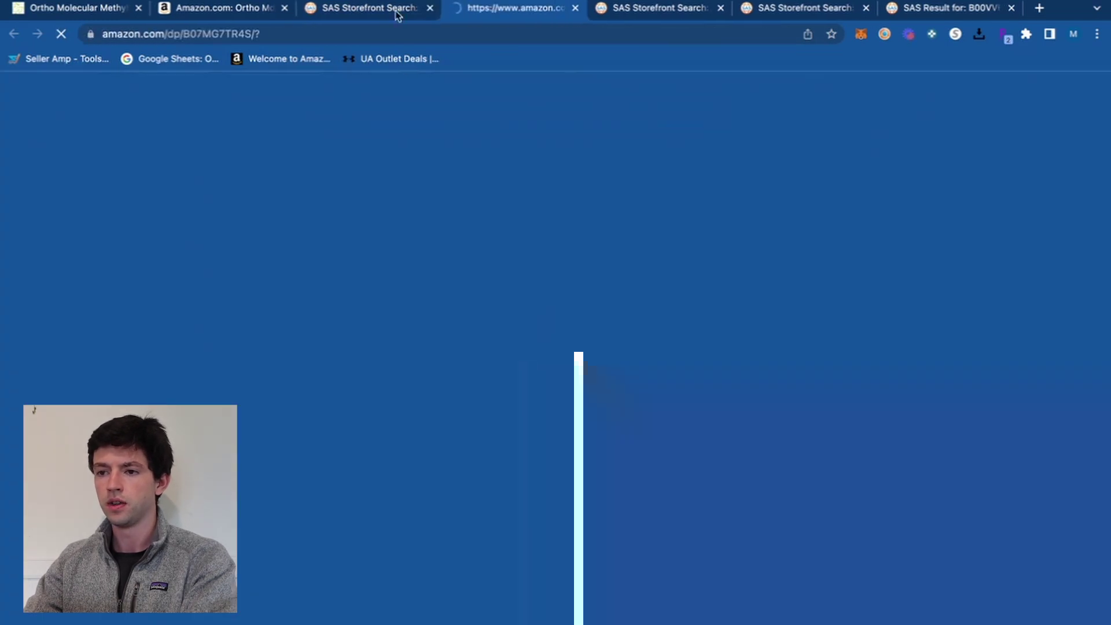
left_click(393, 9)
left_click(528, 159)
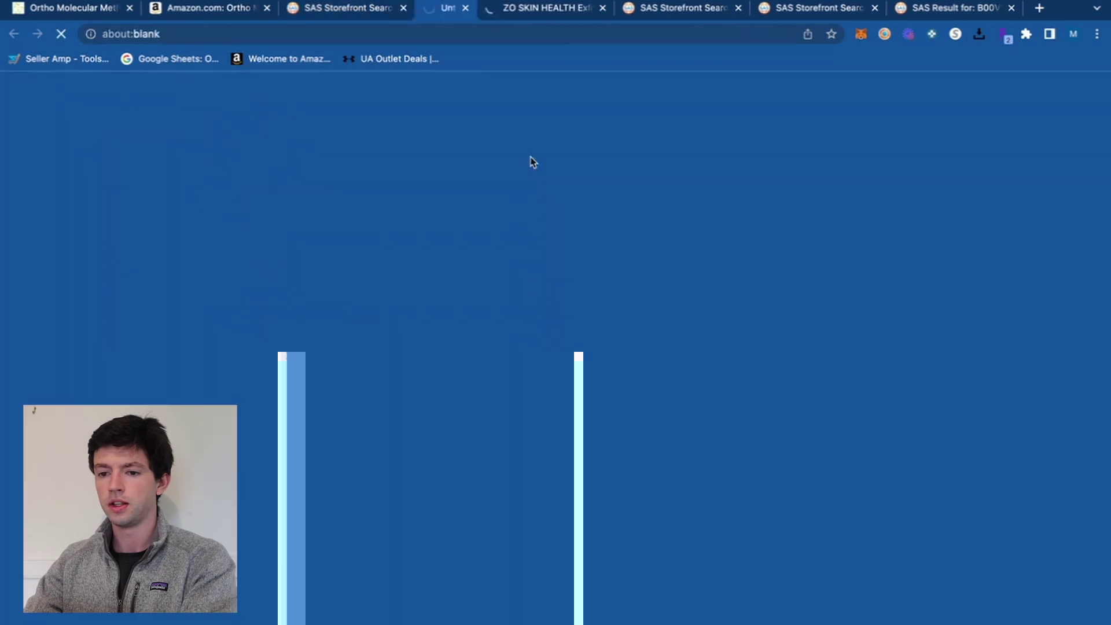
left_click(312, 7)
scroll(293, 298, "down", 1)
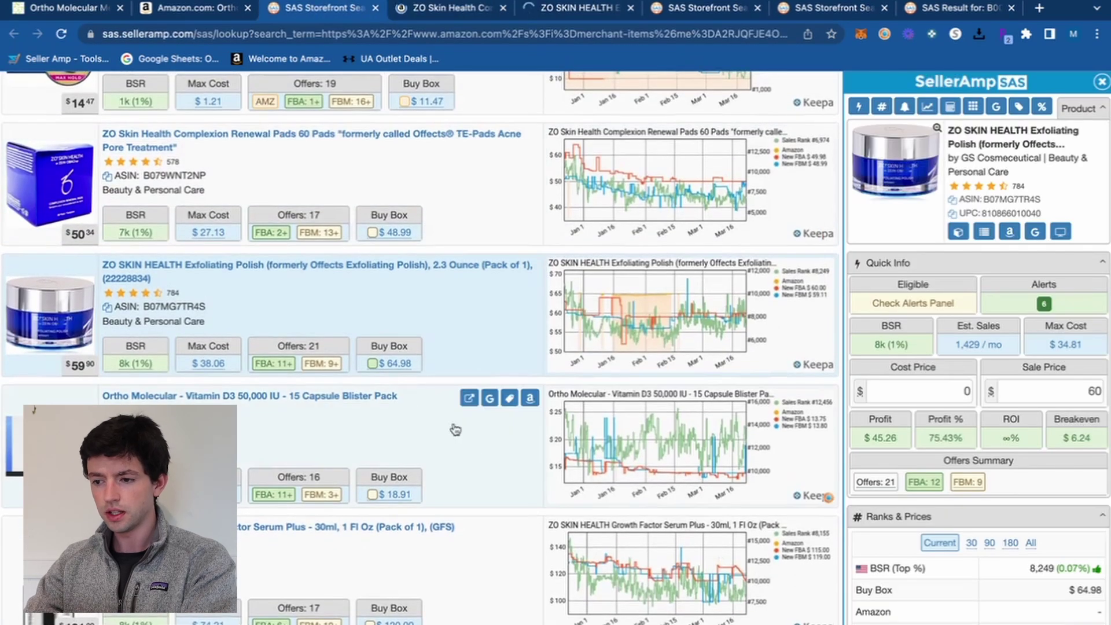
left_click(1100, 82)
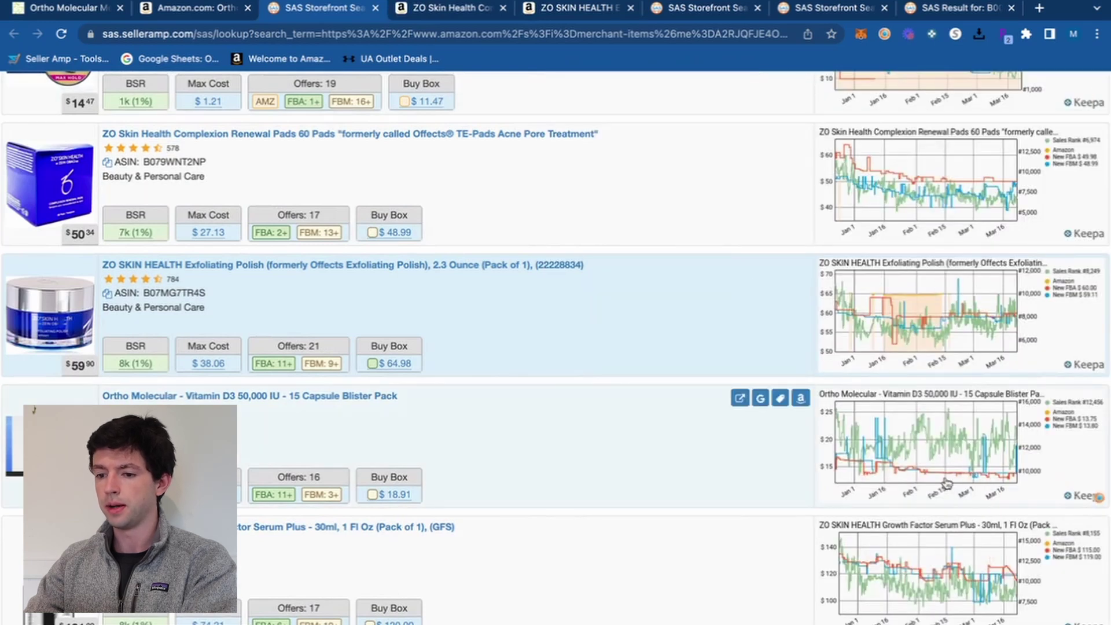
- Open the Amazon pages of Ortho Molecular Vitamin D3, ZO Skin Health Exfoliating Cleanser and Growth Factor Serum Plus from the Elevate707 storefront
left_click(800, 398)
left_click(292, 8)
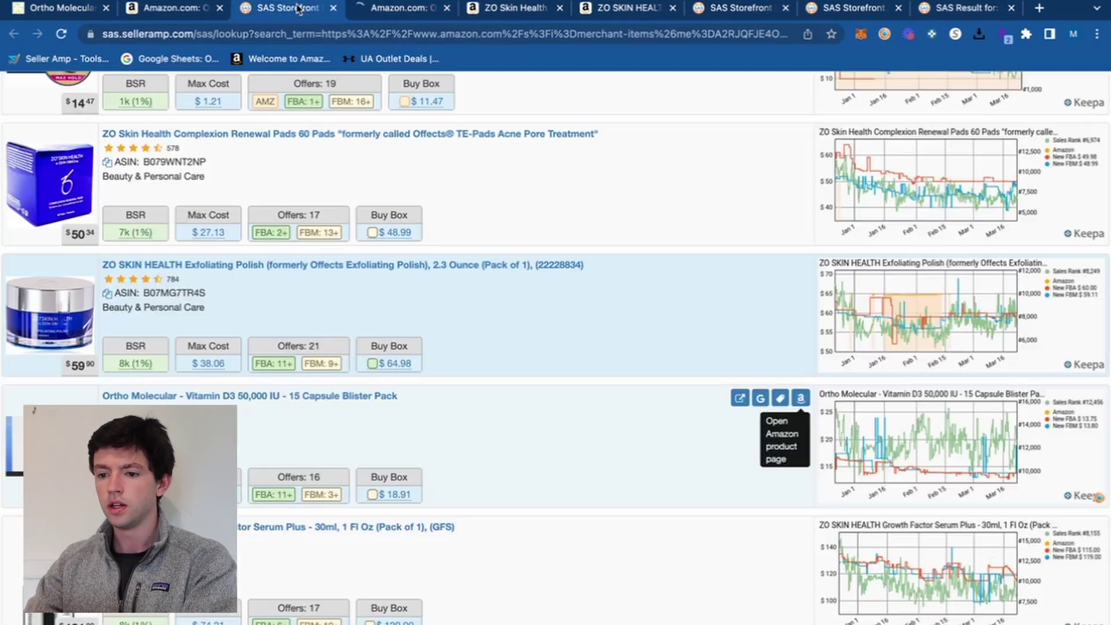
scroll(557, 469, "down", 5)
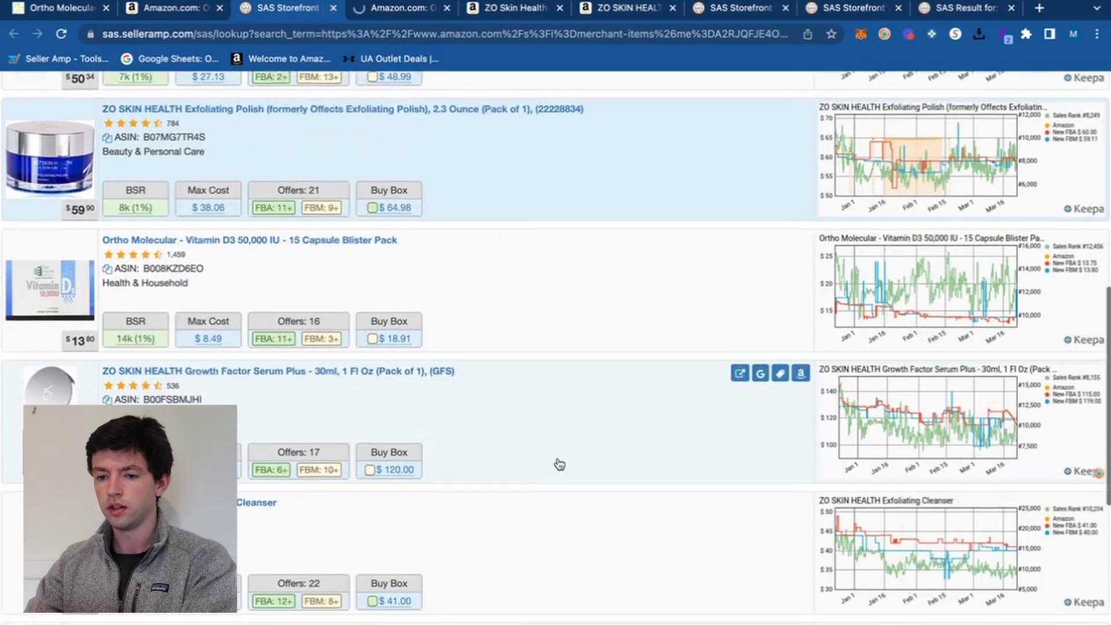
scroll(1097, 462, "down", 1)
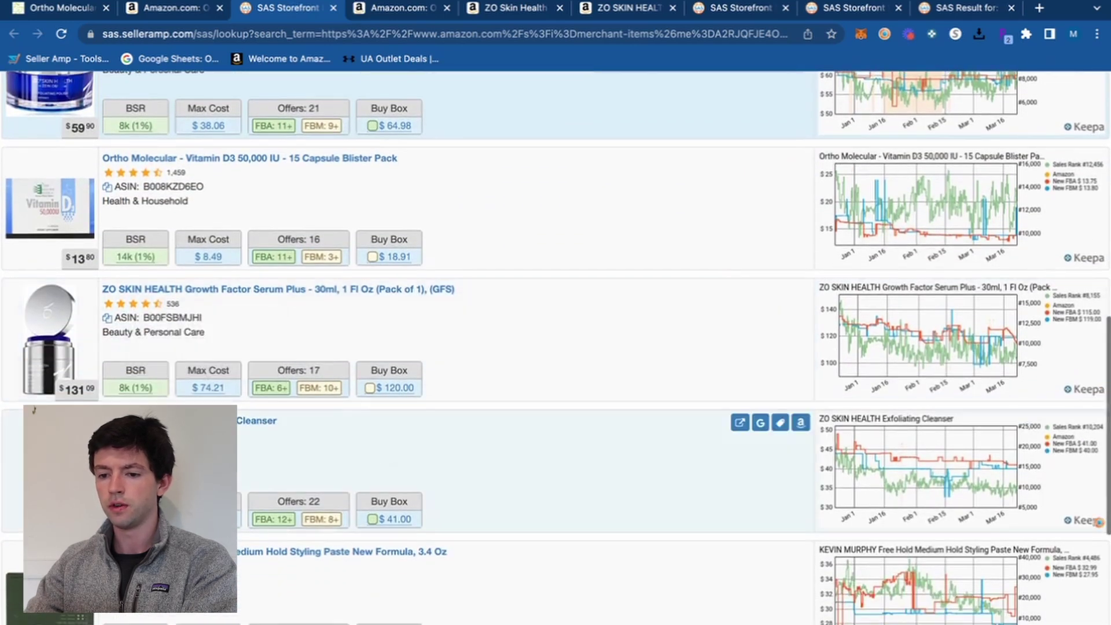
left_click(800, 422)
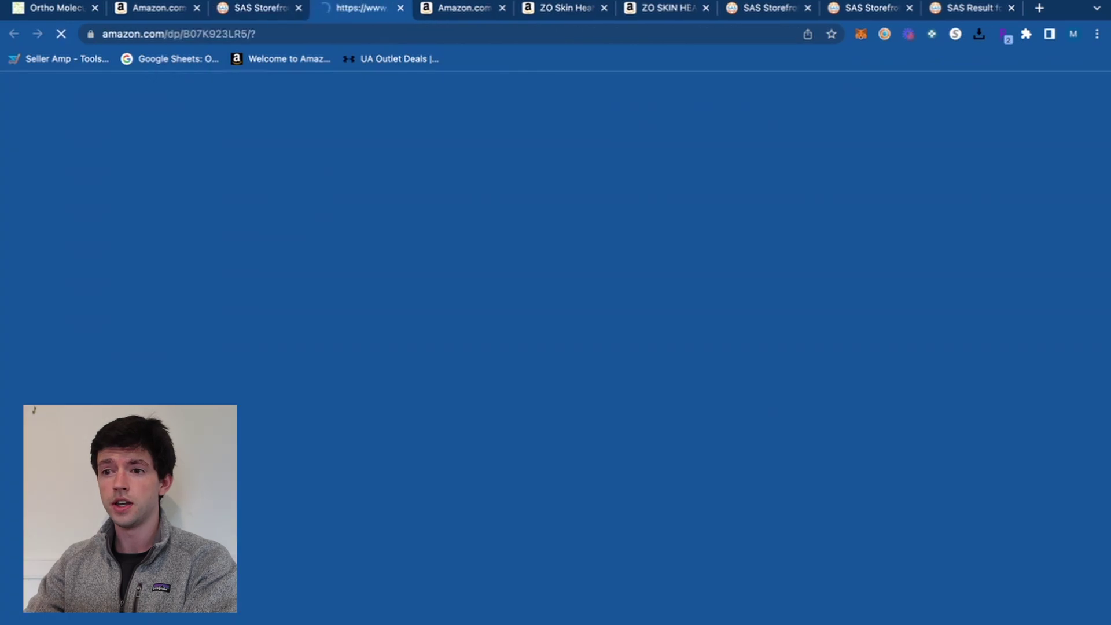
left_click(246, 33)
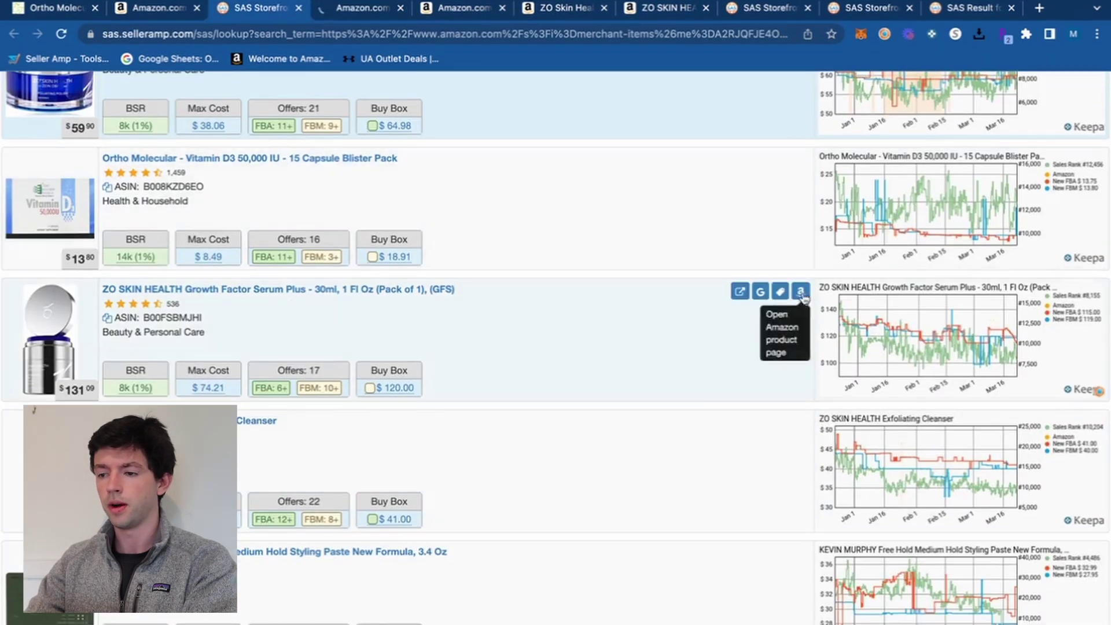
left_click(797, 290)
left_click(237, 8)
- Examine the Keepa charts of the Kevin Murphy products and open the Angel Rinse's Amazon page, then return to the storefront
scroll(404, 347, "down", 8)
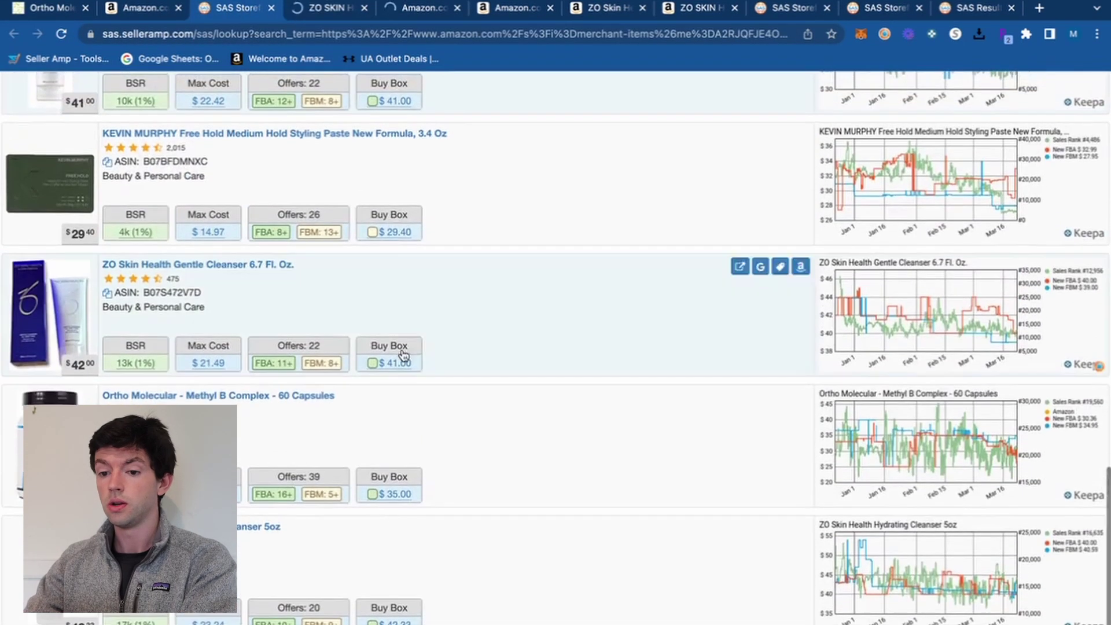
scroll(523, 568, "down", 5)
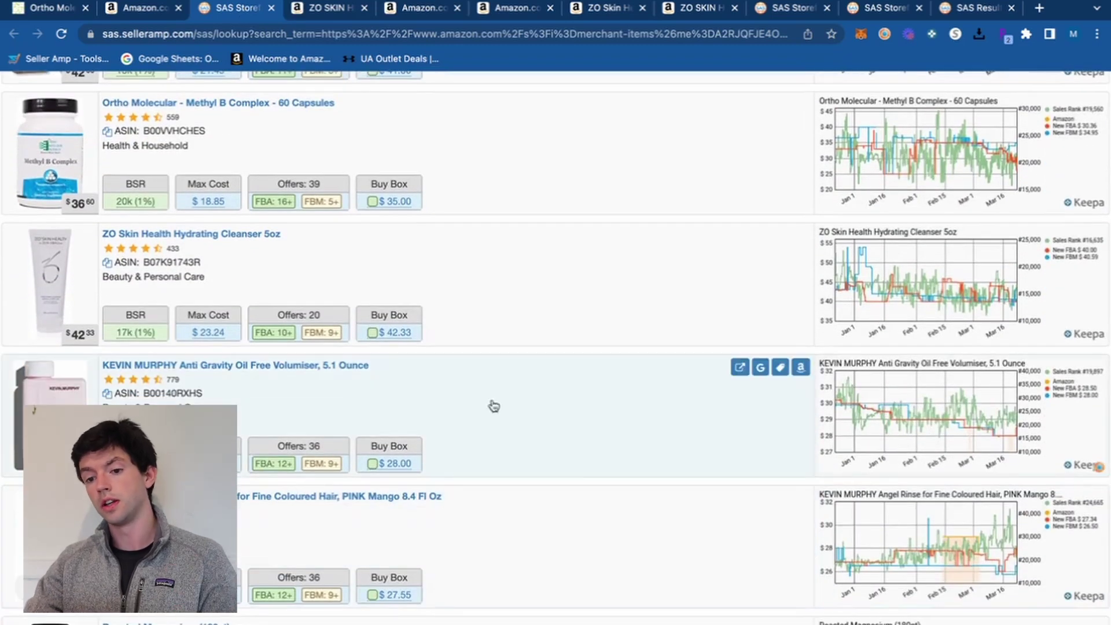
scroll(801, 373, "down", 1)
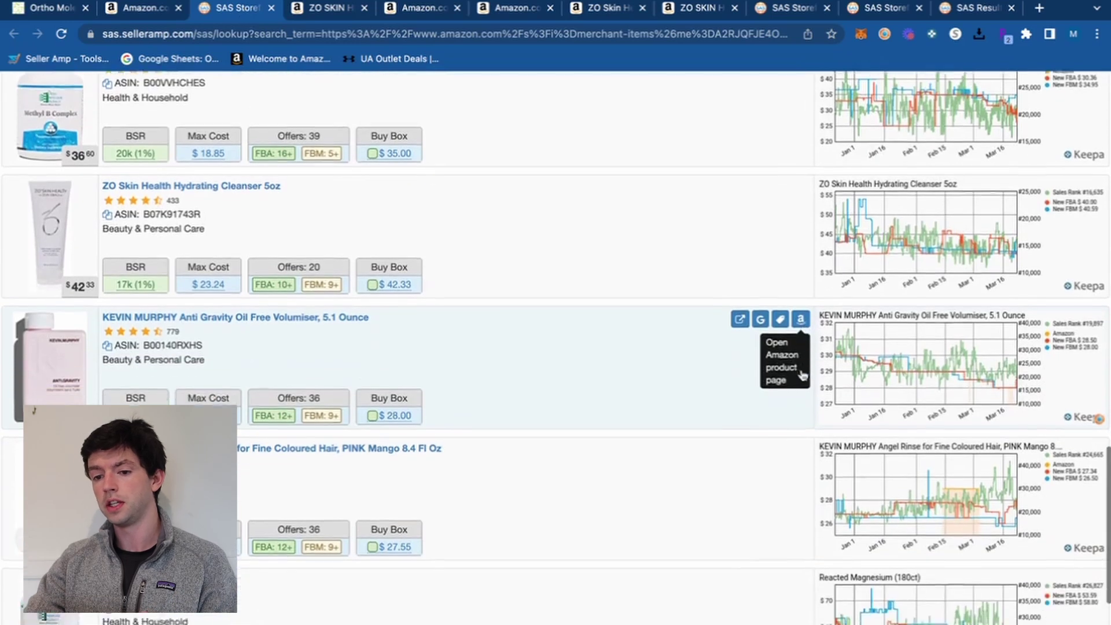
scroll(1016, 510, "up", 5)
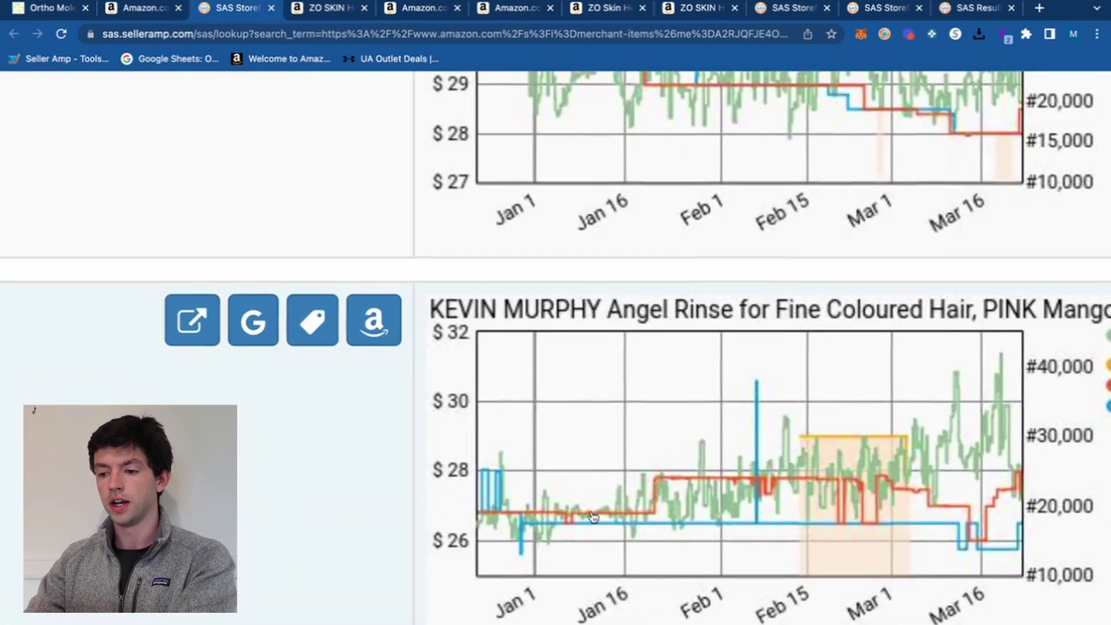
scroll(854, 472, "down", 5)
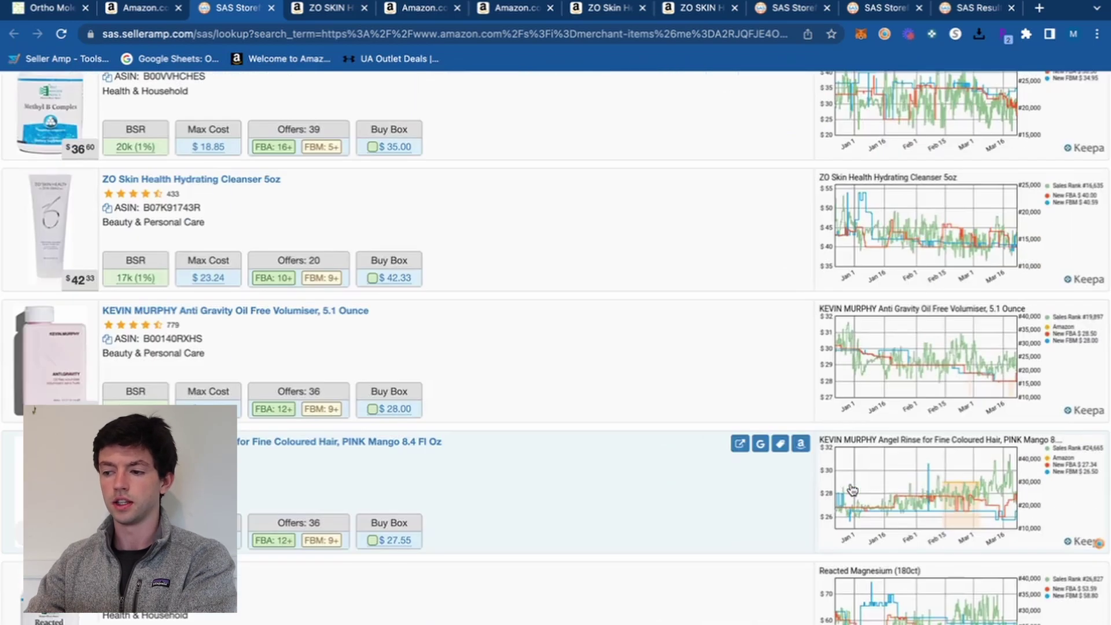
scroll(1007, 510, "up", 5)
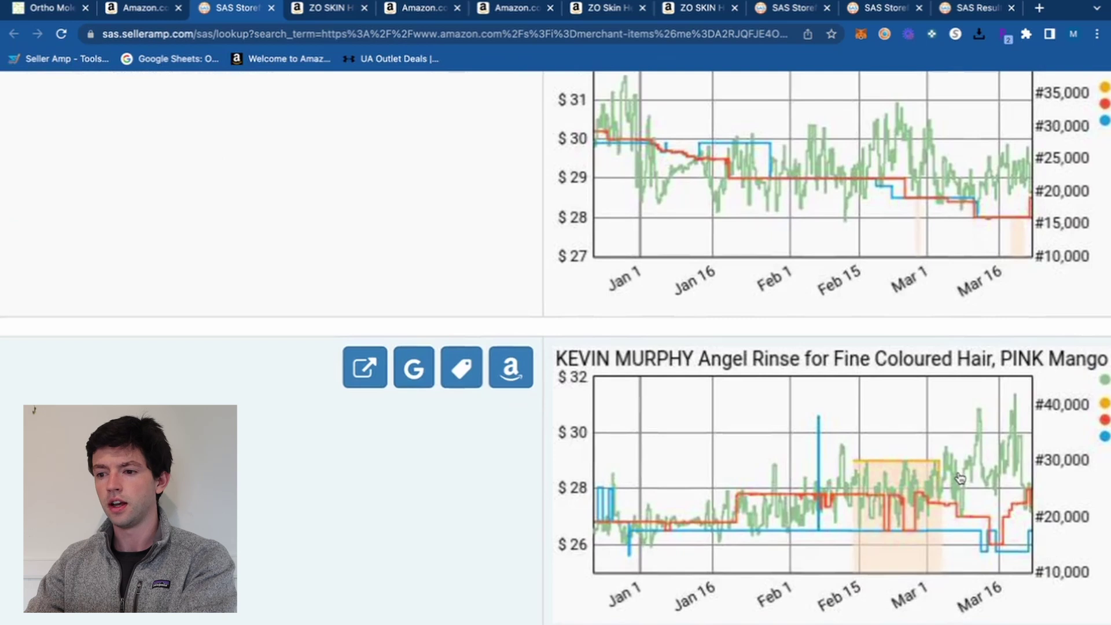
scroll(959, 478, "down", 5)
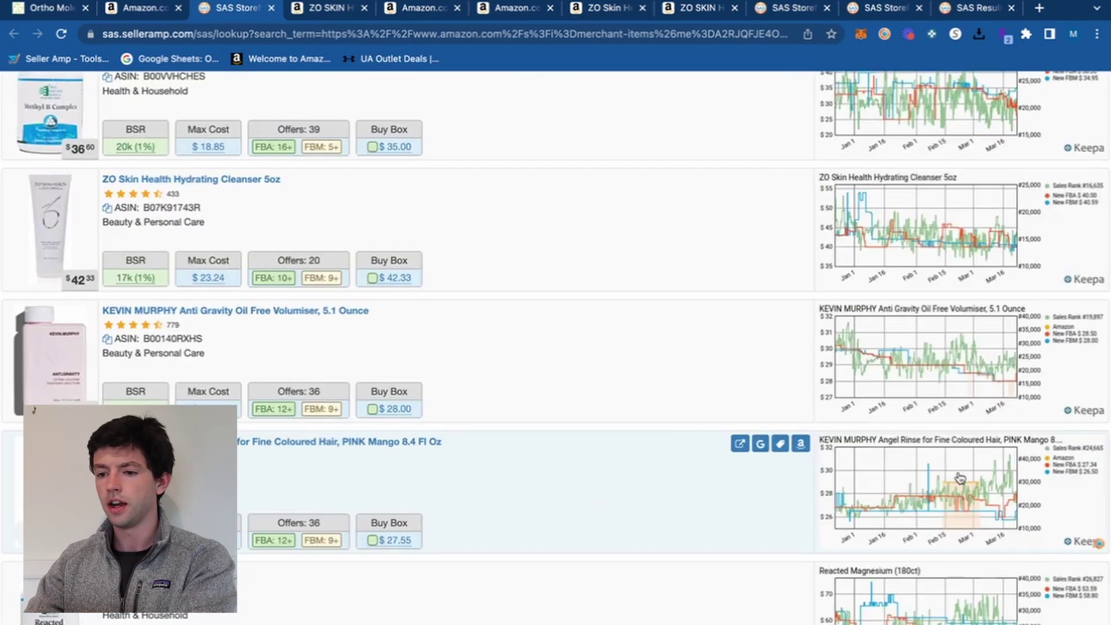
left_click(805, 445)
key("ctrl+shift+Tab")
- Open the Amazon page of Reacted Magnesium (180ct) and display its SellerAmp analysis
scroll(315, 243, "down", 5)
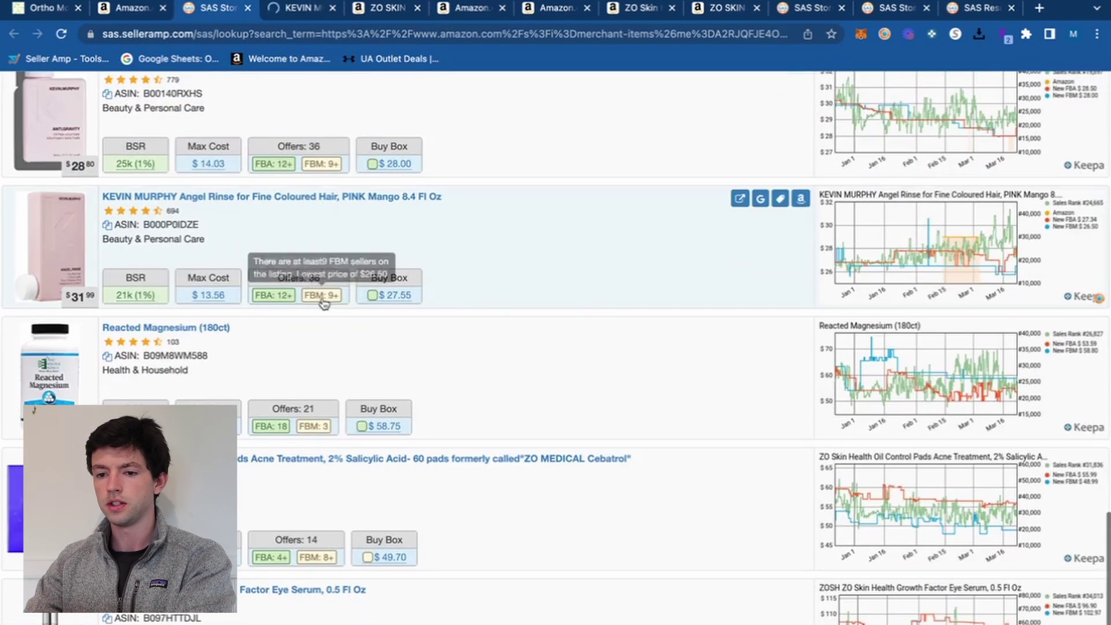
left_click(799, 329)
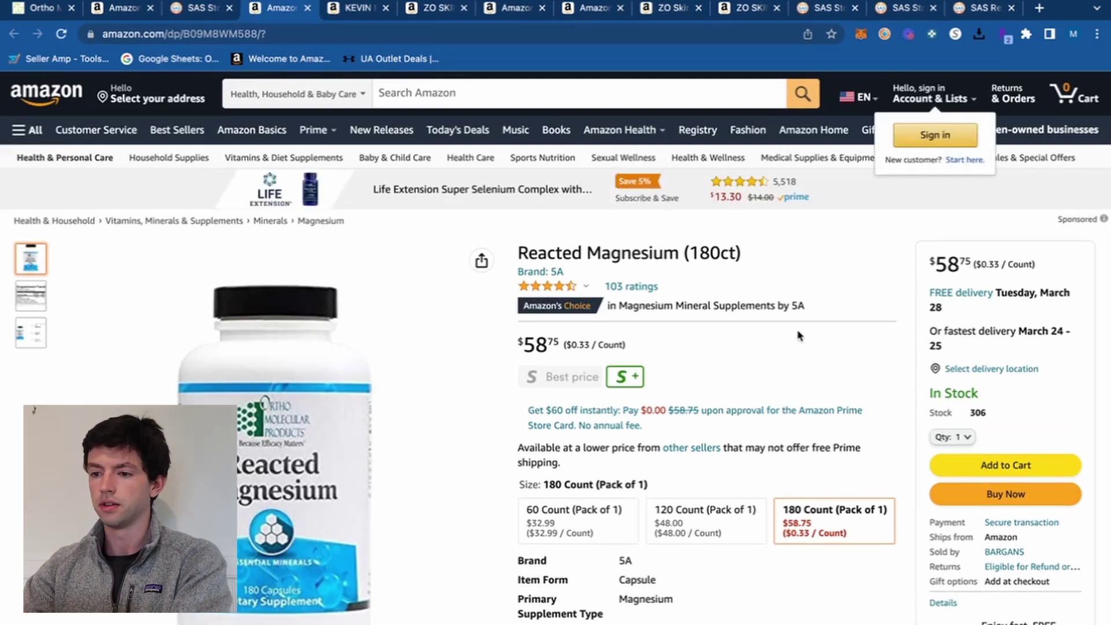
left_click(885, 34)
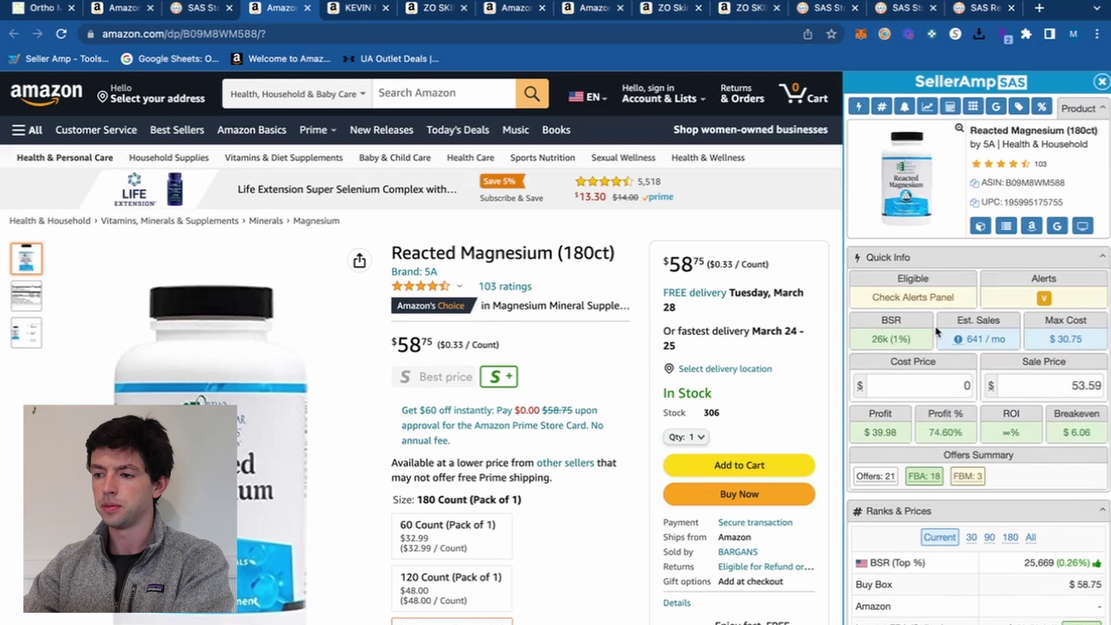
- Search Google for Reacted Magnesium (180ct) and open the Professional Supplement Center listing
left_click(1056, 226)
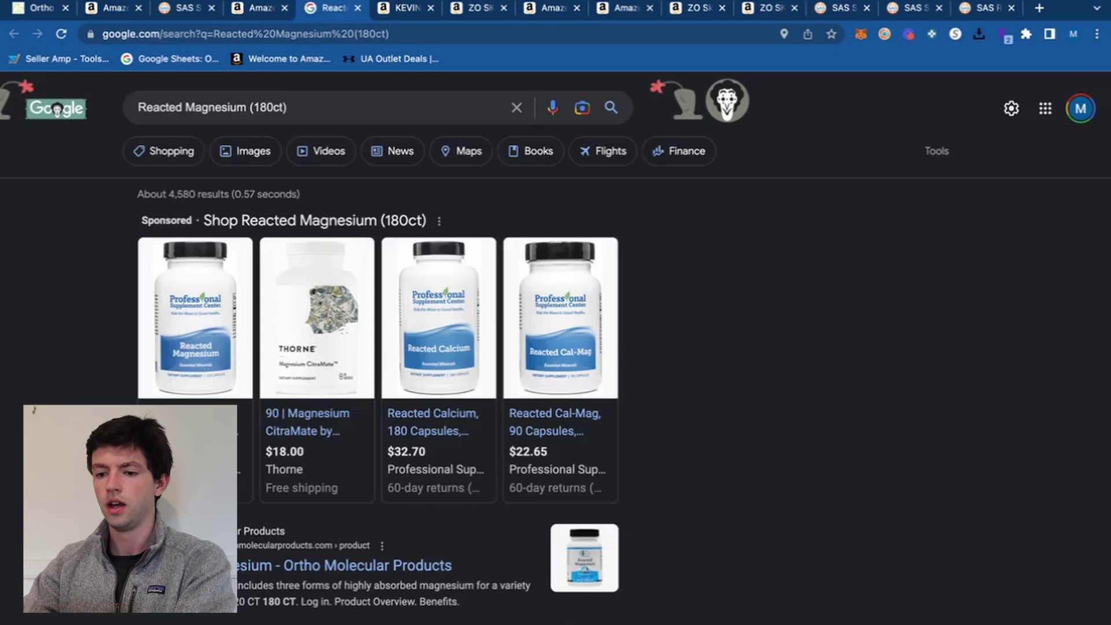
scroll(241, 460, "down", 2)
scroll(249, 428, "up", 2)
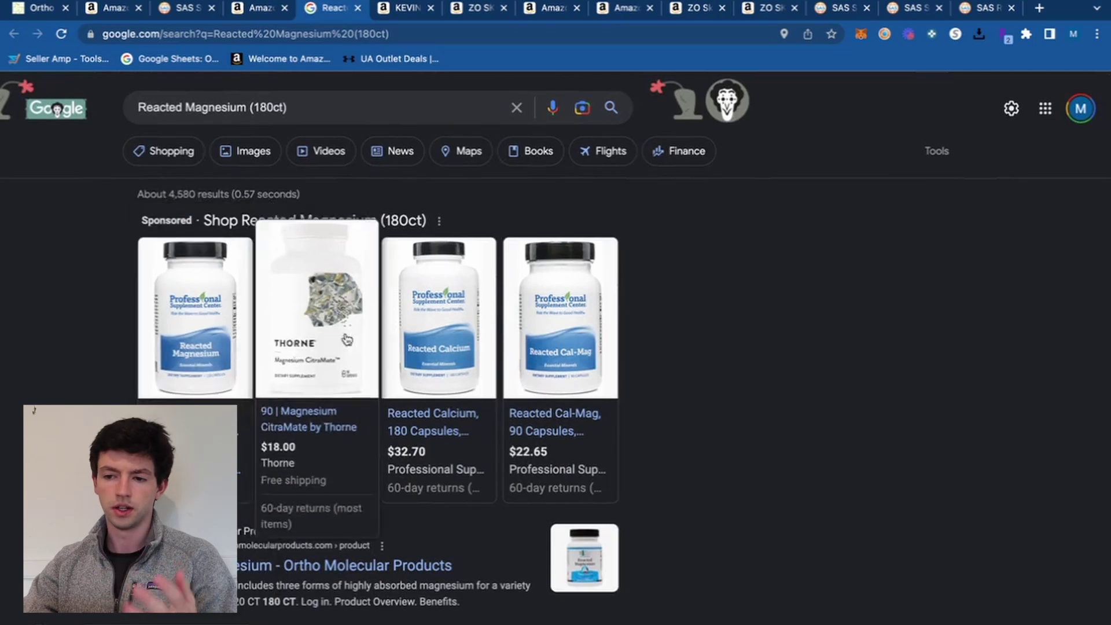
left_click(206, 300)
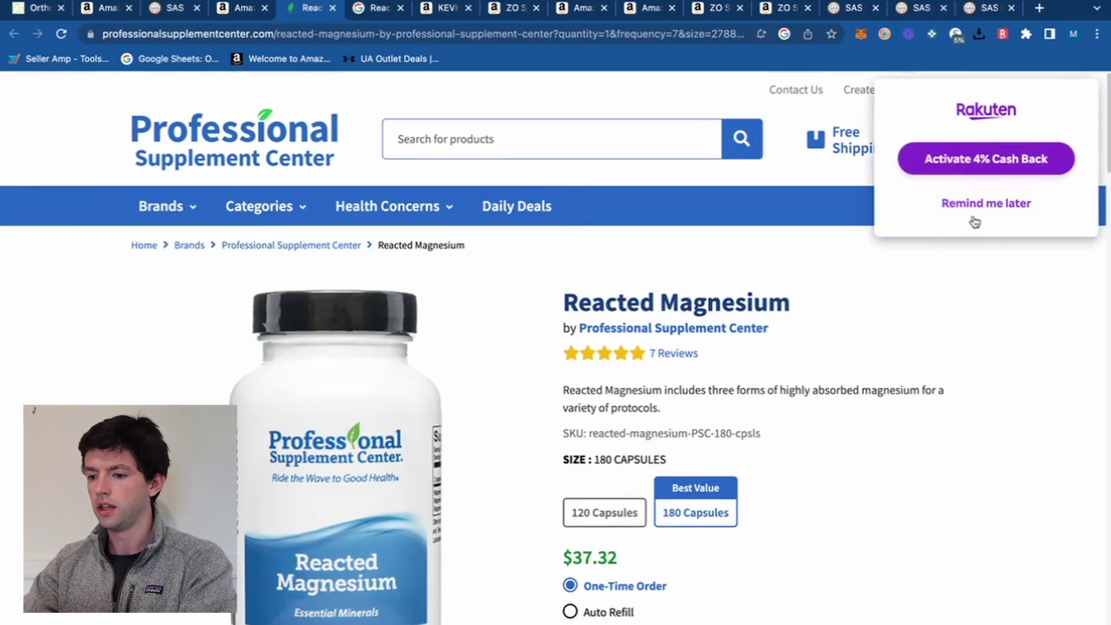
- Postpone the Rakuten cash back offer and check the supplier's price for the 180-capsule size
left_click(1004, 205)
scroll(842, 460, "down", 2)
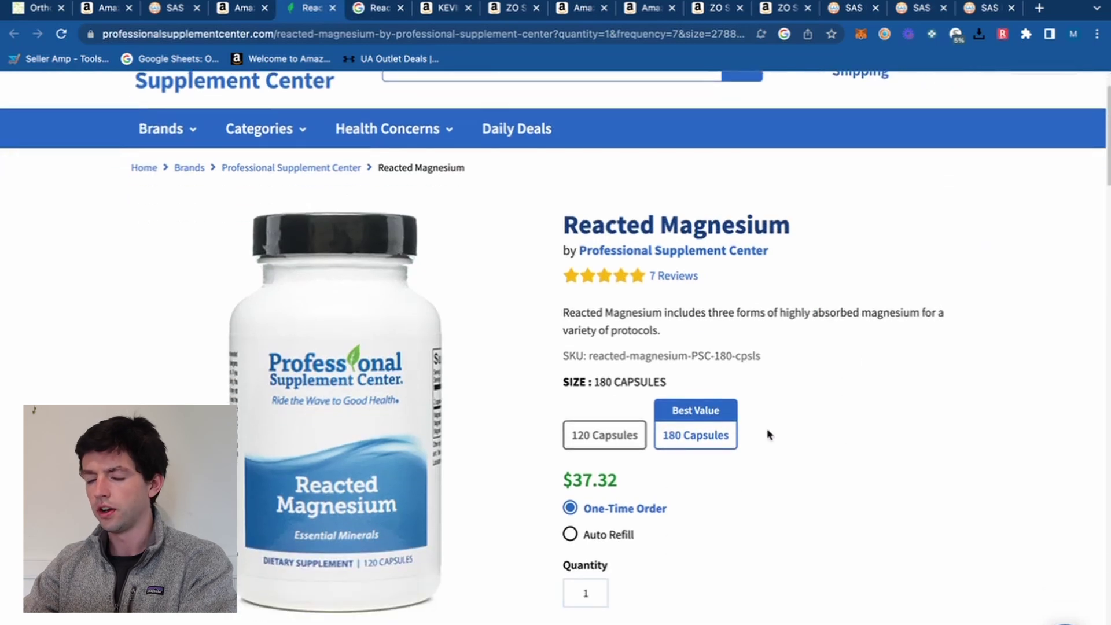
scroll(769, 435, "up", 2)
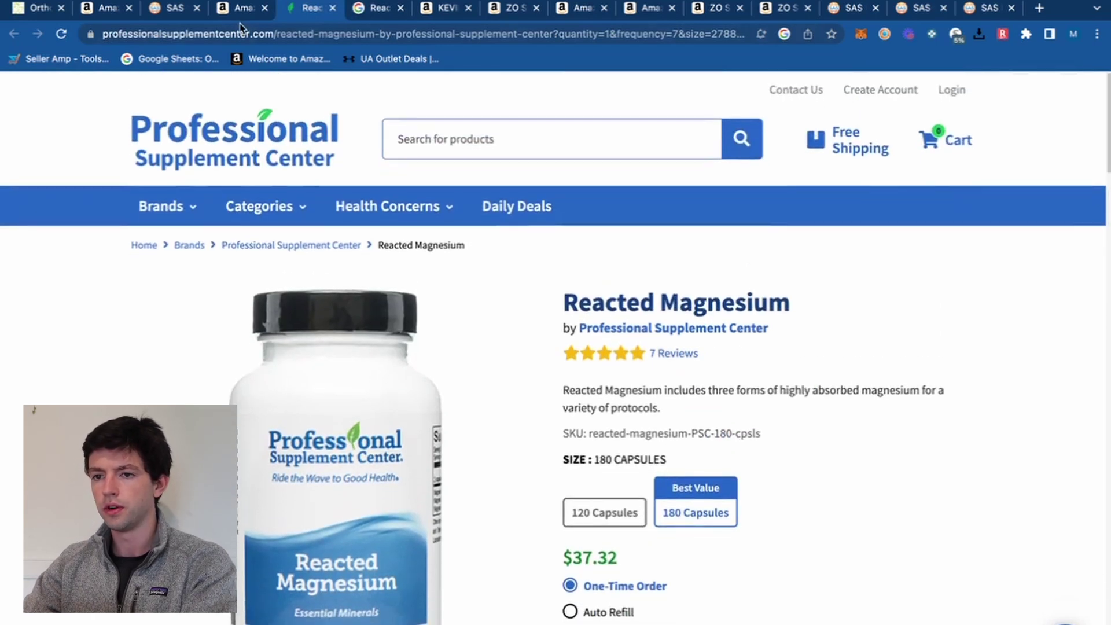
- Set Reacted Magnesium's cost price to 37 in SellerAmp and return to the supplier's product page
left_click(238, 12)
left_click(925, 386)
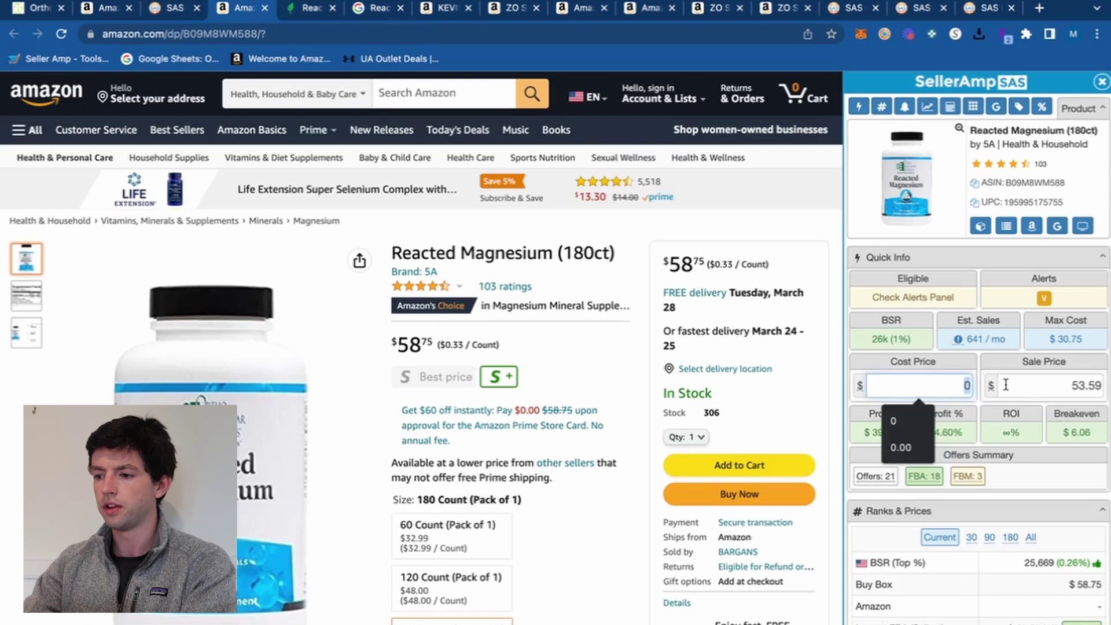
type("37")
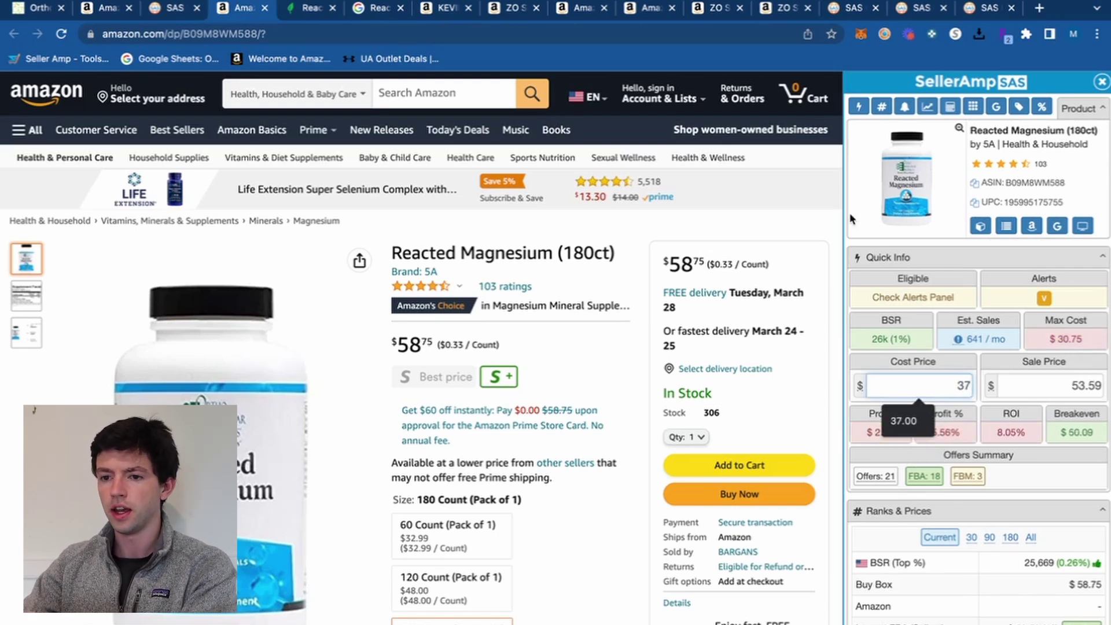
left_click(307, 8)
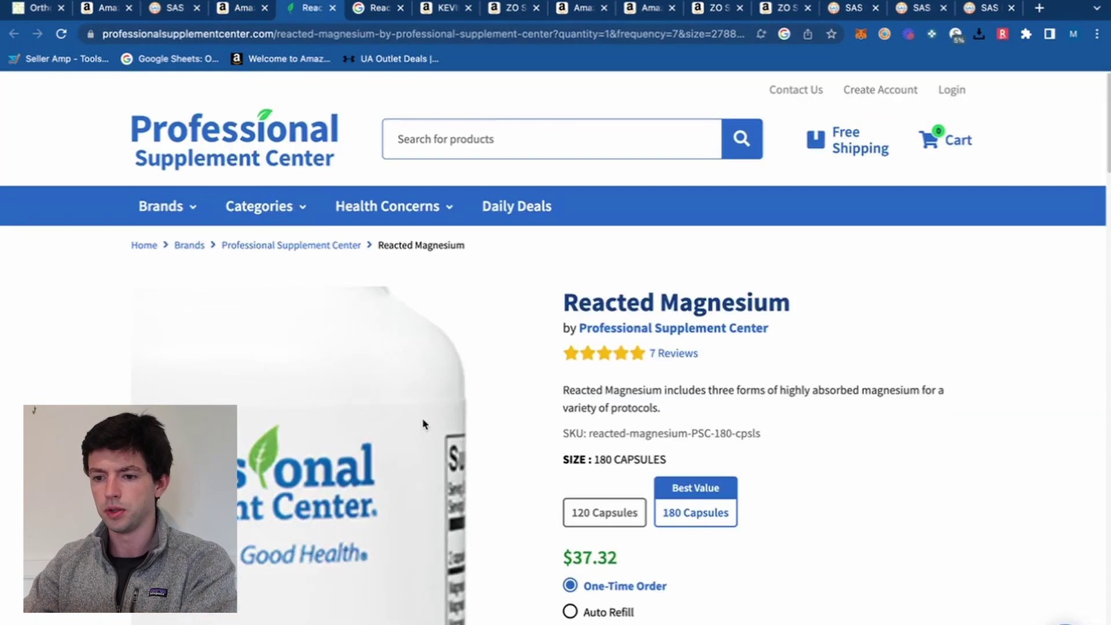
- Dismiss the 10% off sign-up offer and compare the supplier's Reacted Magnesium listing with the product's Amazon profit figures
scroll(560, 363, "down", 1)
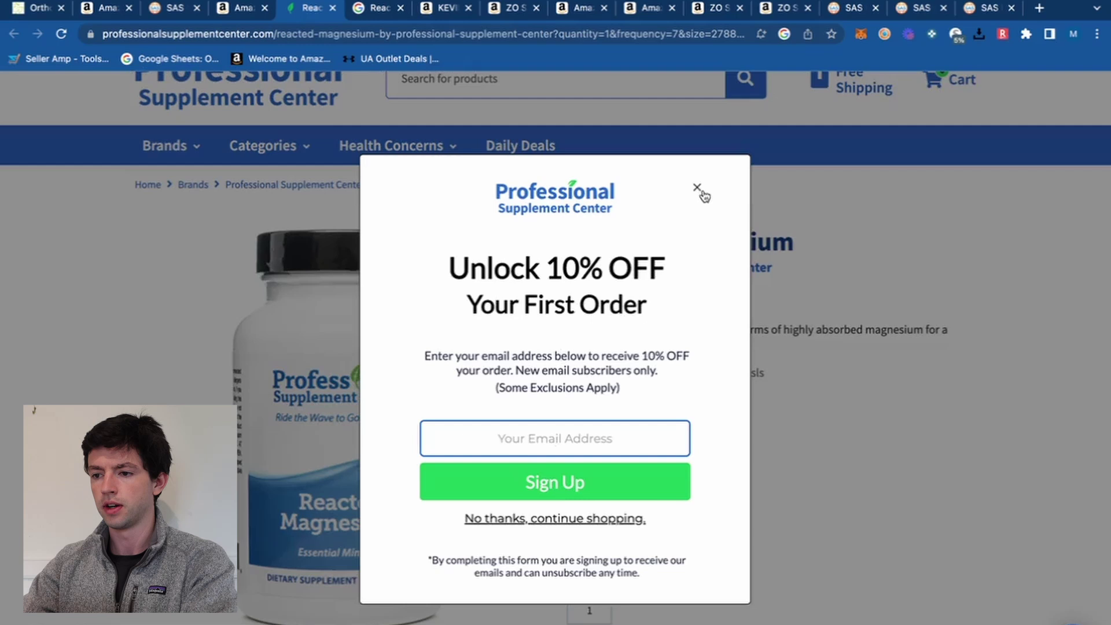
left_click(697, 189)
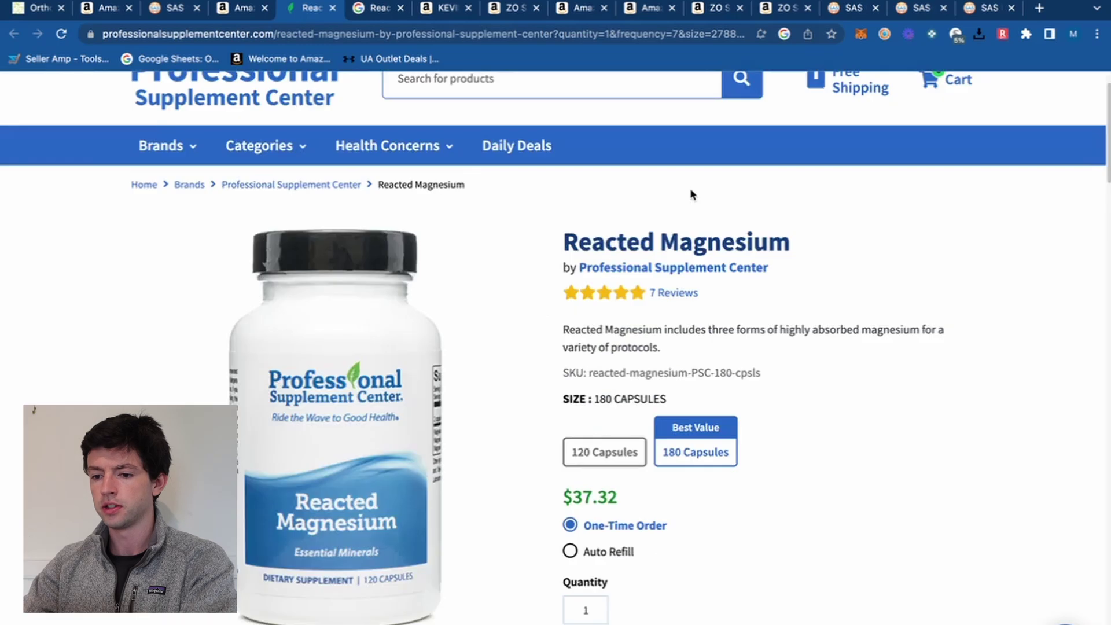
left_click(236, 12)
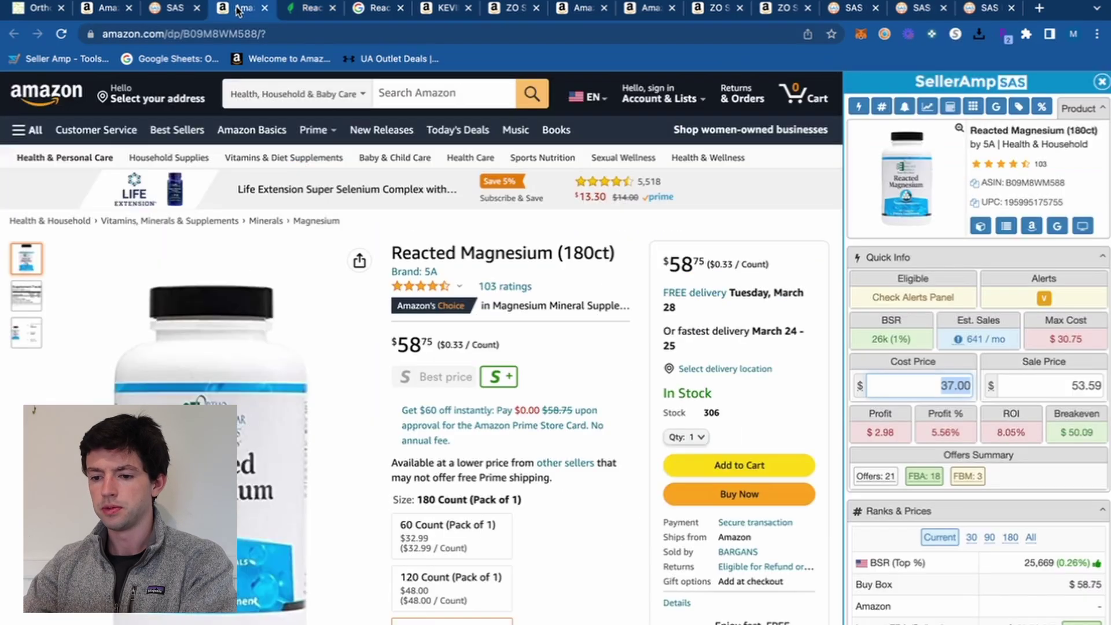
left_click(300, 7)
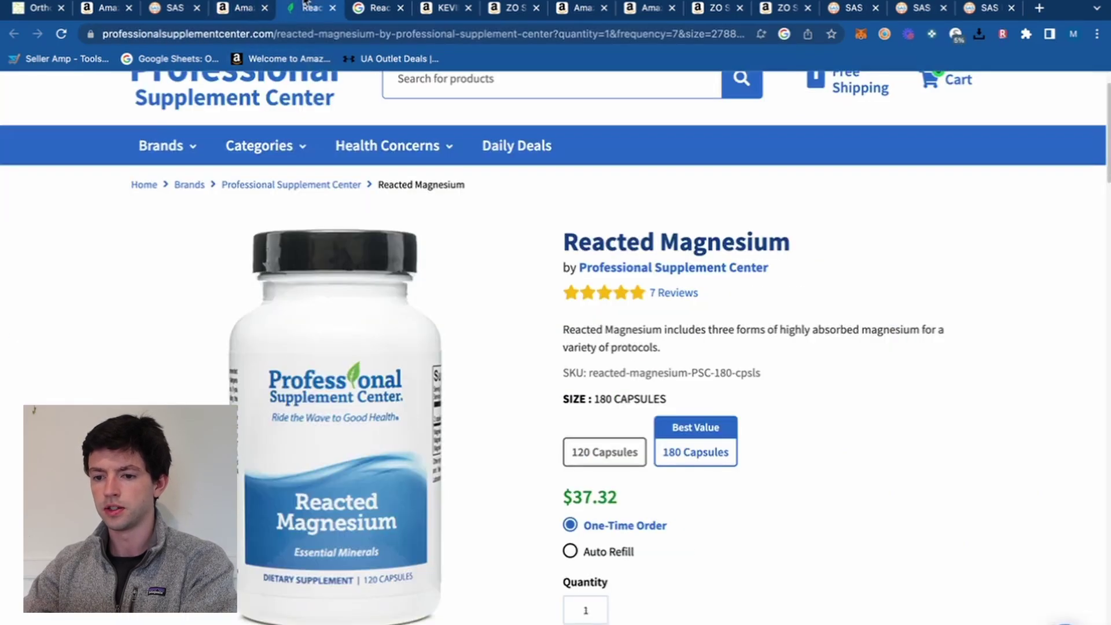
left_click(250, 11)
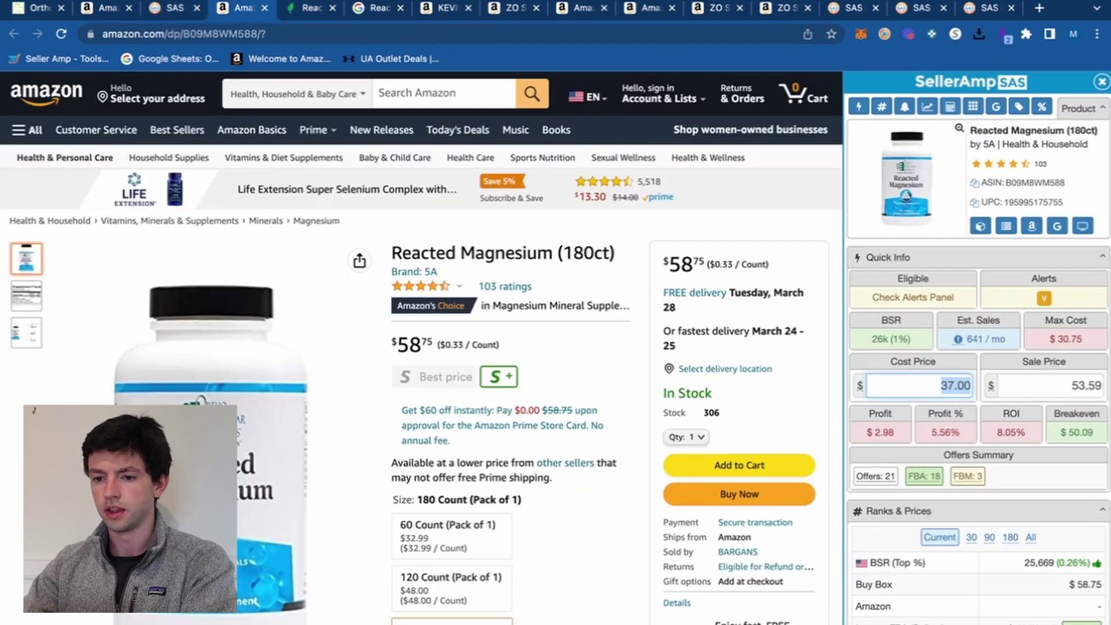
scroll(257, 413, "up", 5)
scroll(240, 512, "down", 5)
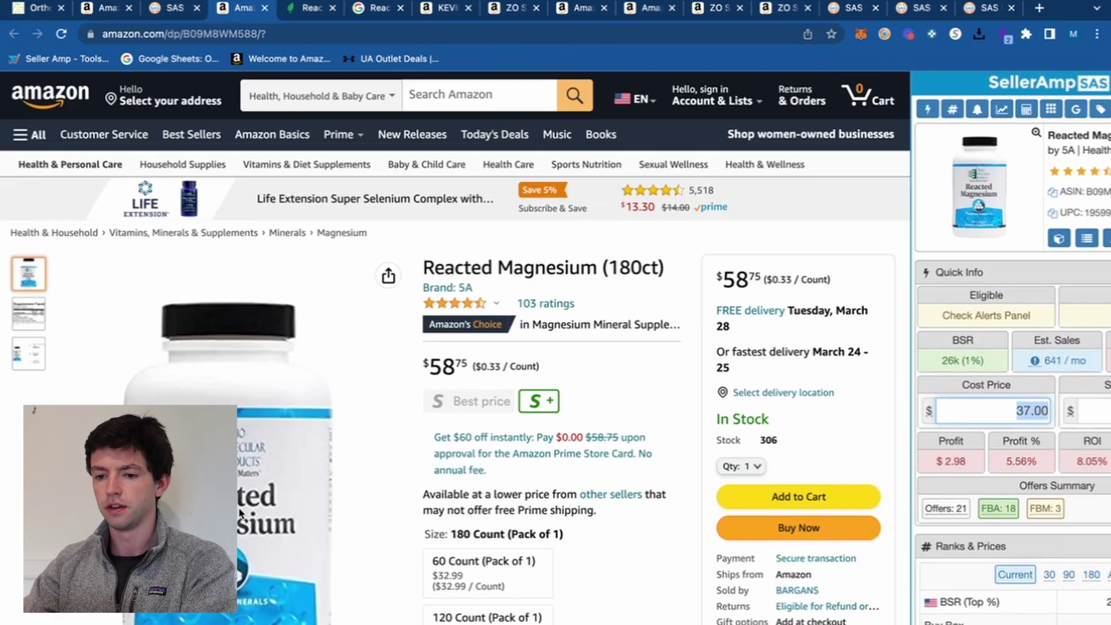
left_click(308, 10)
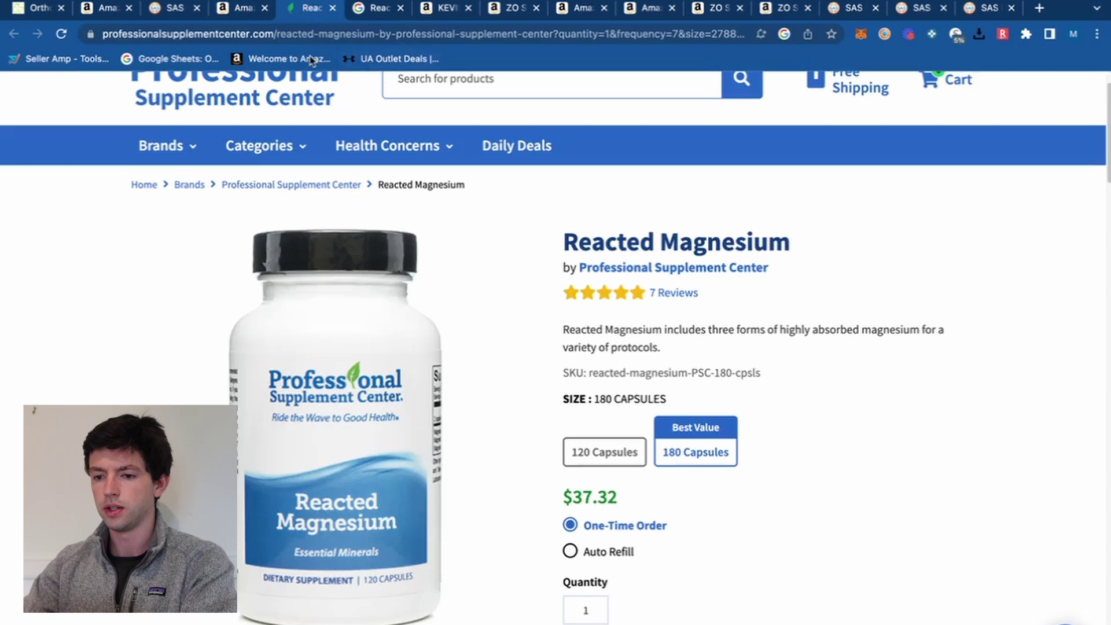
- Close the Amazon, supplier and Google search pages for Reacted Magnesium
left_click(265, 8)
left_click(264, 8)
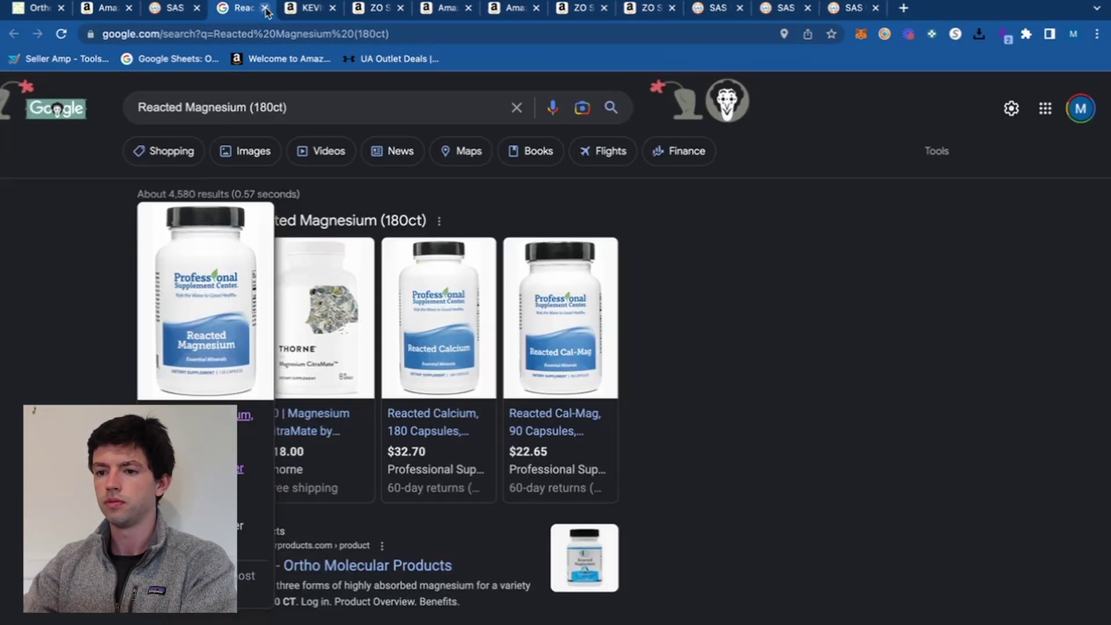
left_click(267, 8)
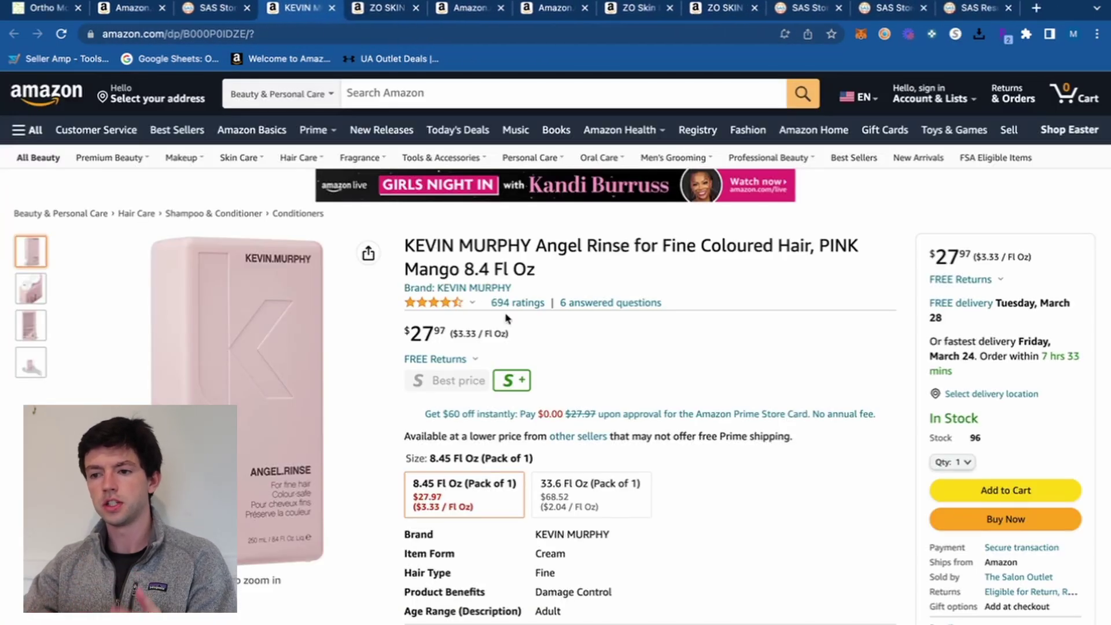
- Examine the price history of KEVIN MURPHY Angel Rinse on Amazon and display its SellerAmp analysis
scroll(508, 312, "down", 15)
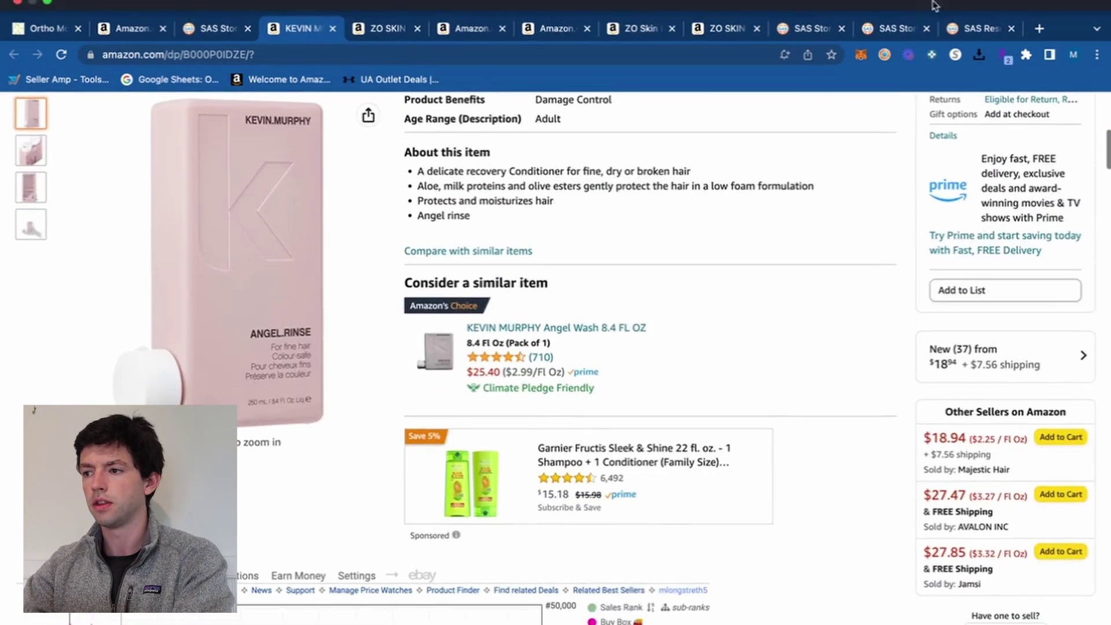
scroll(812, 301, "up", 2)
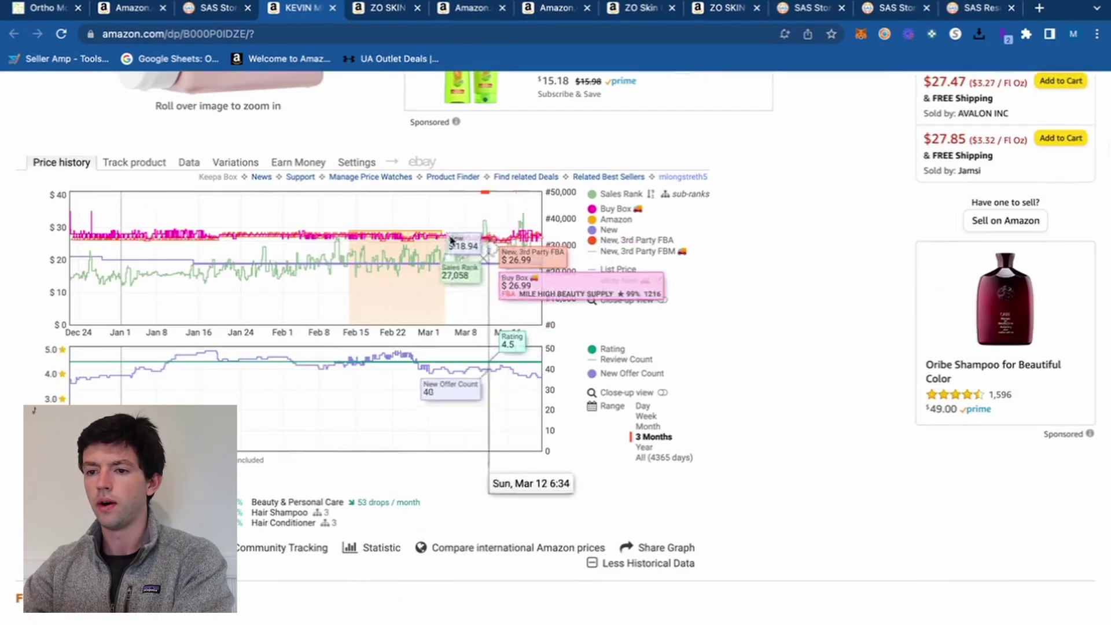
scroll(837, 175, "up", 10)
scroll(837, 175, "up", 10)
left_click(884, 34)
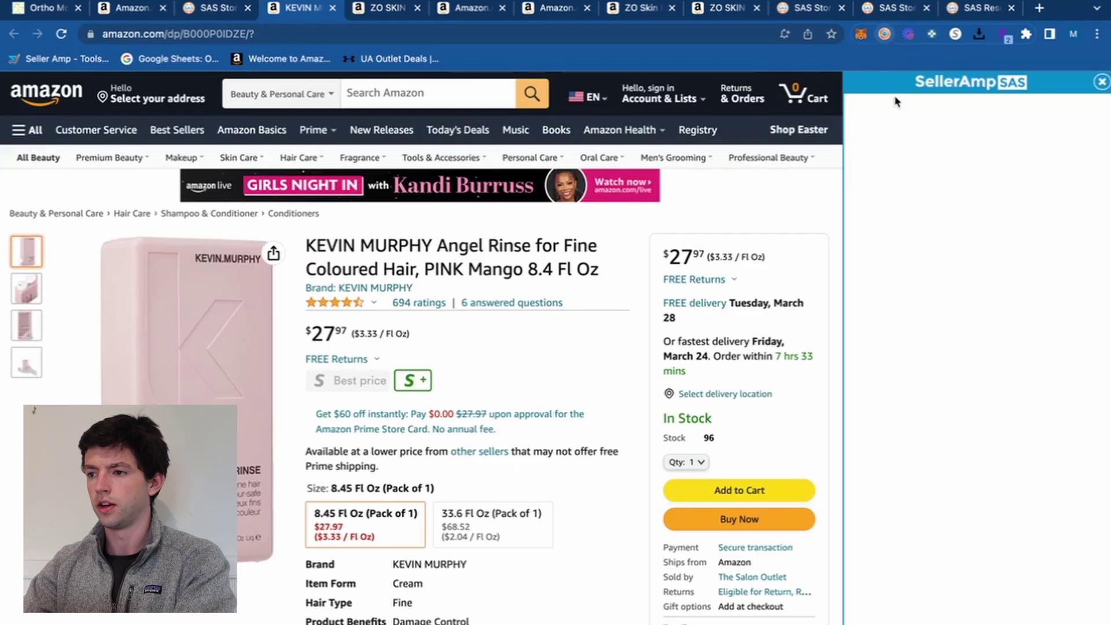
- Search Google for KEVIN MURPHY Angel Rinse to compare supplier prices, and close the product's Amazon and search pages
left_click(1034, 246)
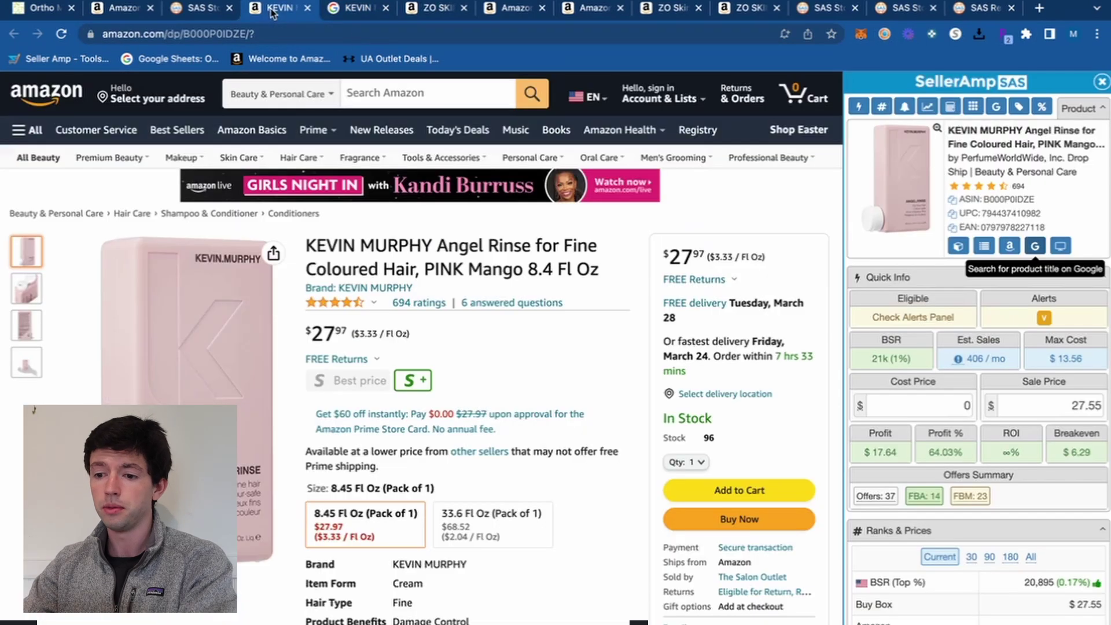
left_click(272, 8)
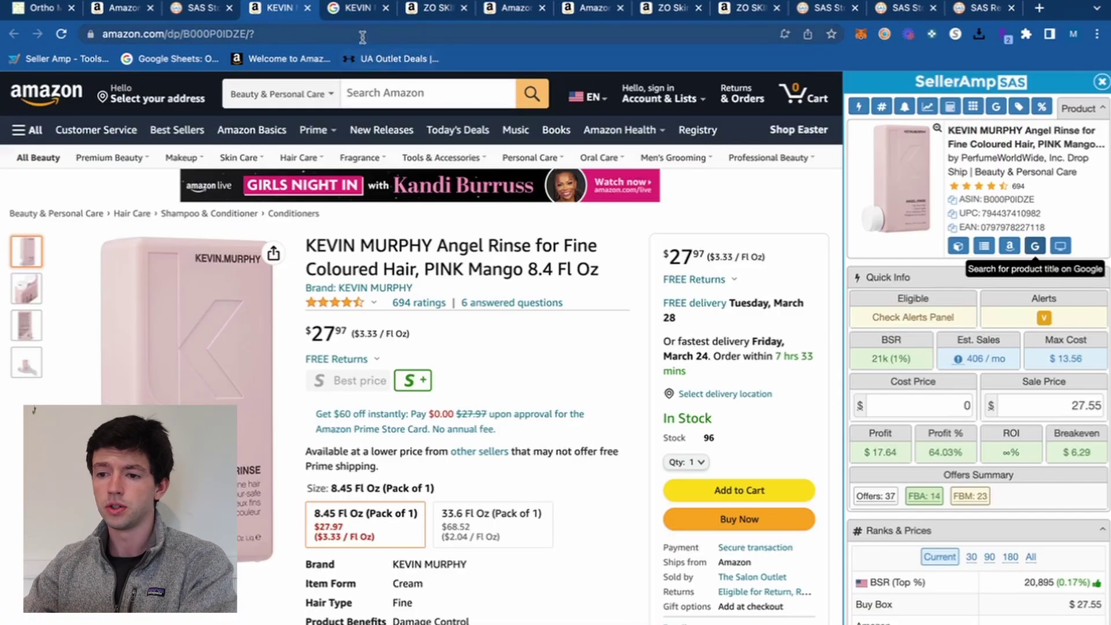
left_click(354, 8)
scroll(274, 411, "down", 1)
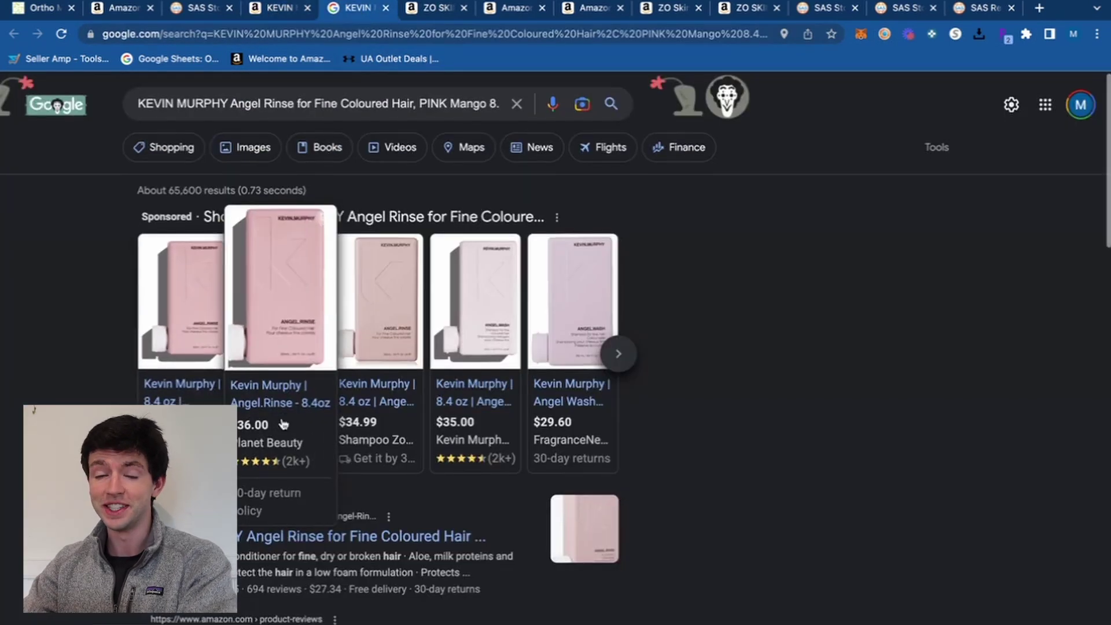
left_click(307, 8)
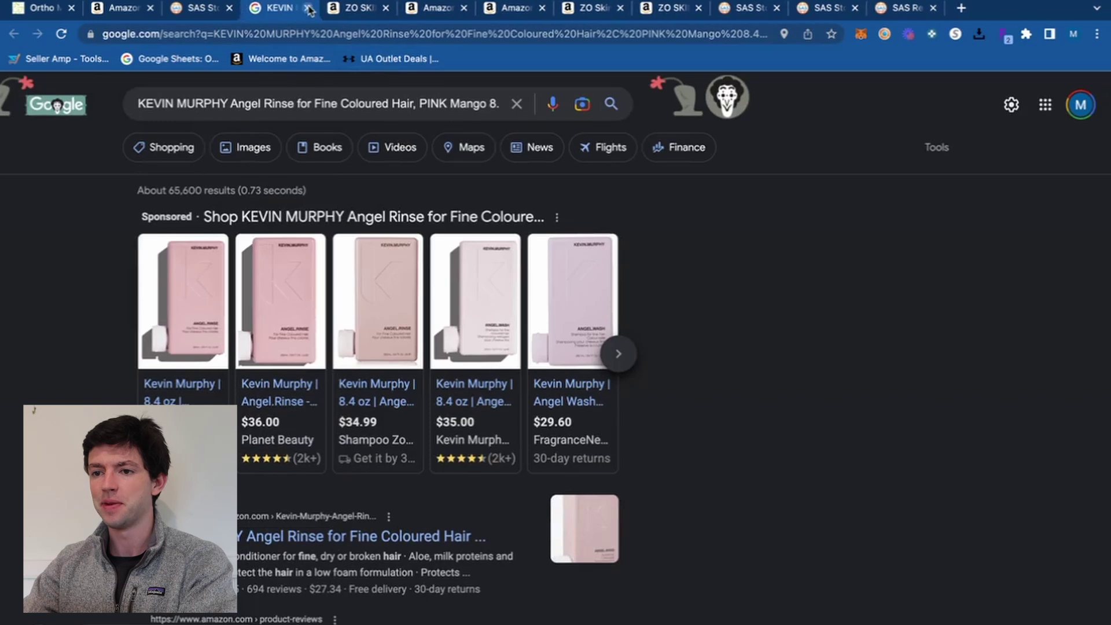
left_click(307, 8)
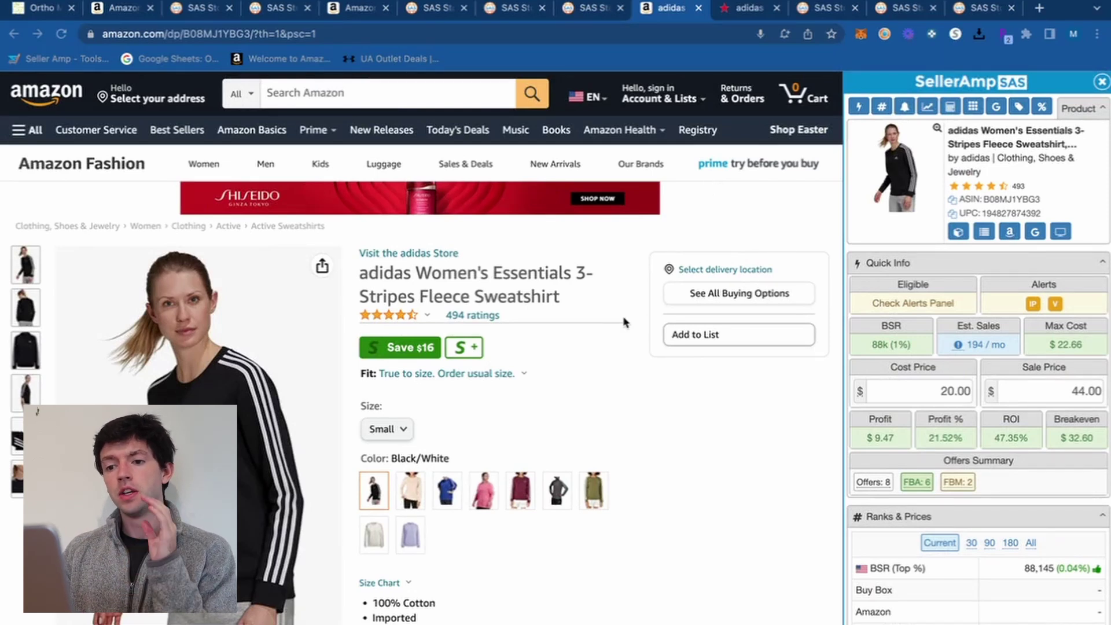
- Check the deal price of the adidas Women's 3-Stripe Cotton Fleece Crewneck Sweatshirt on Macy's
key("XF86MonBrightnessUp")
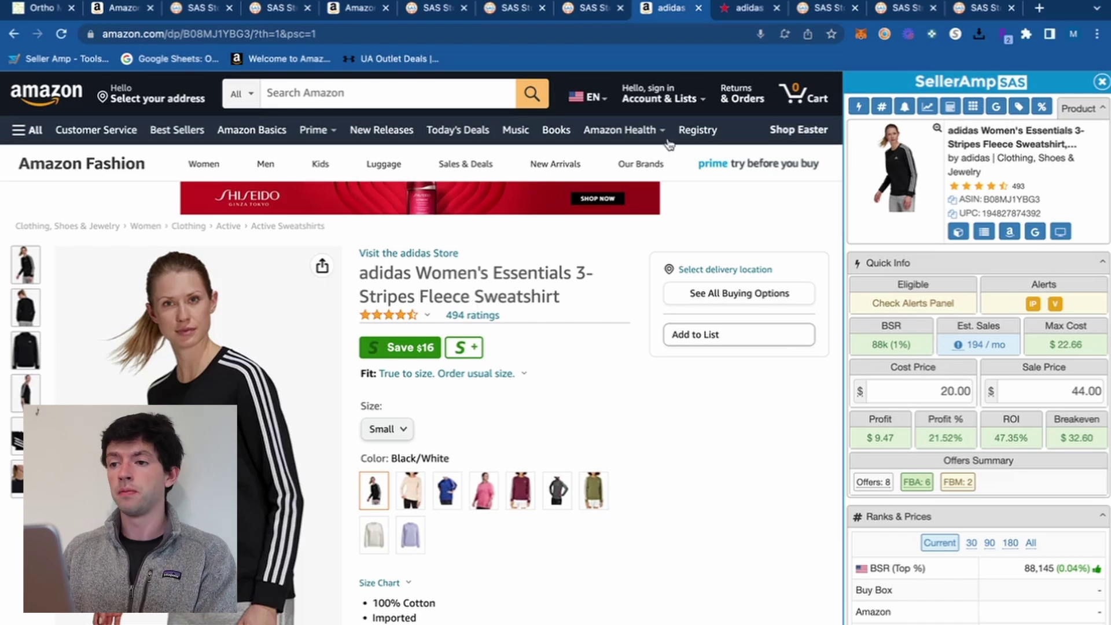
left_click(743, 8)
scroll(691, 474, "down", 3)
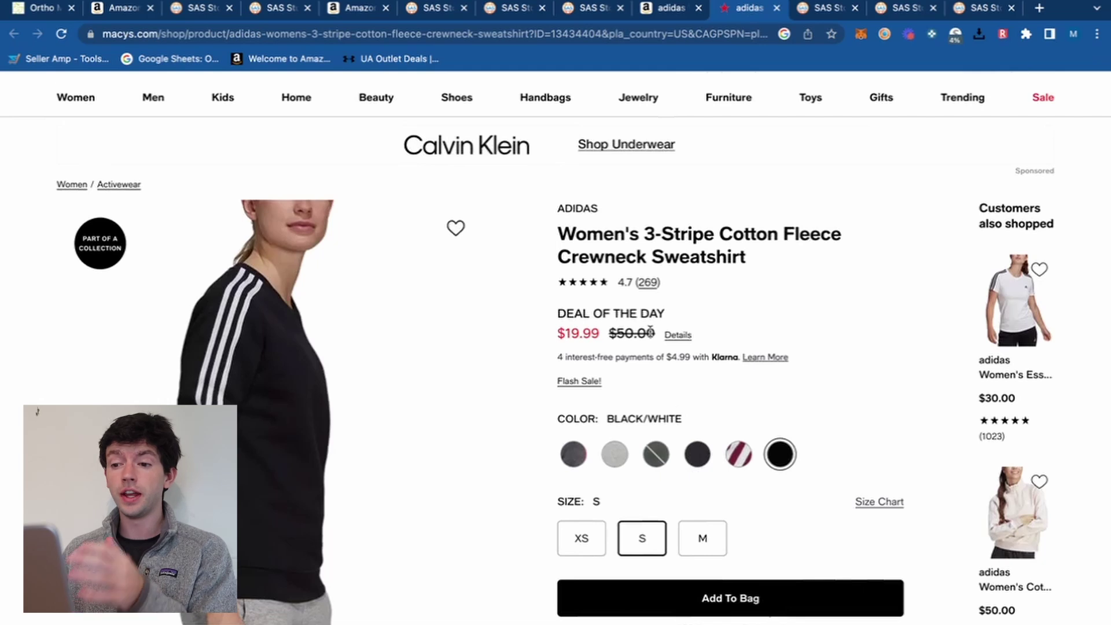
scroll(648, 326, "up", 5)
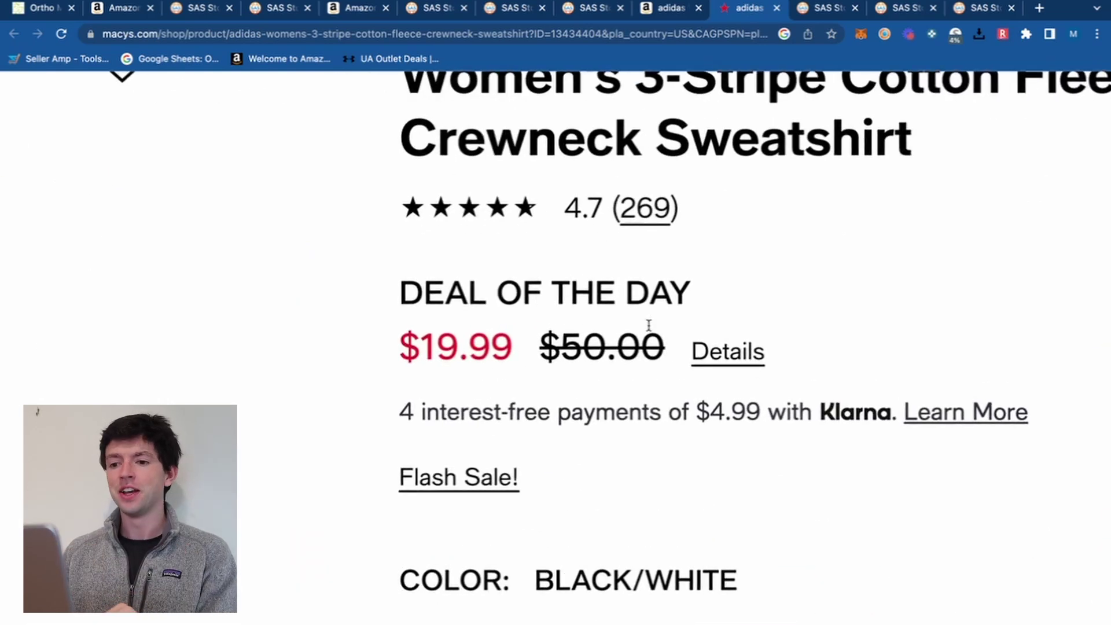
scroll(649, 325, "down", 5)
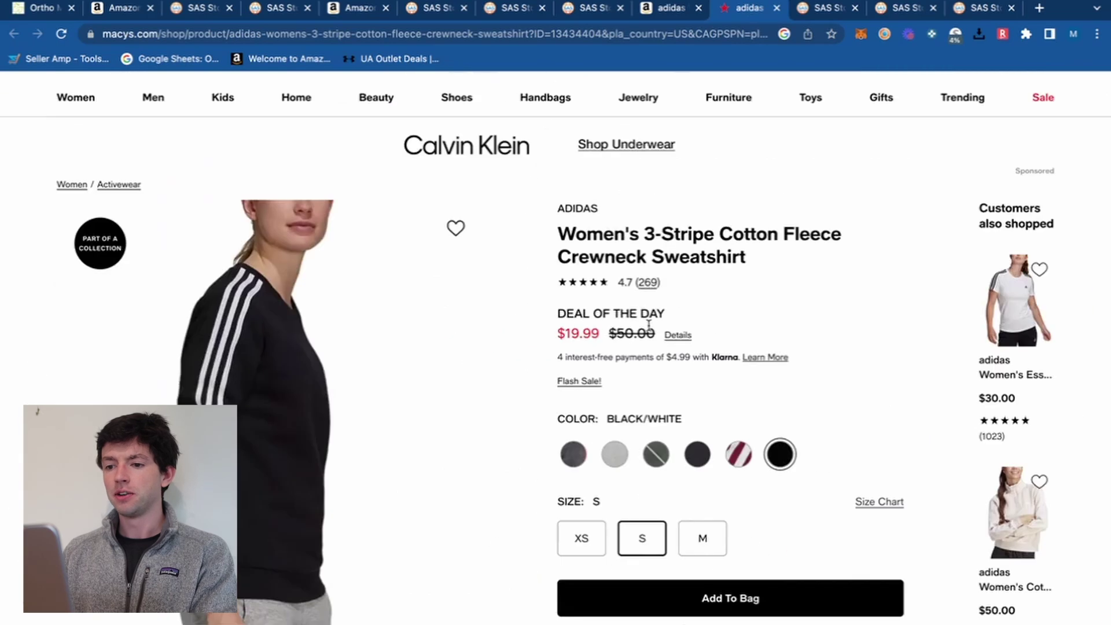
- Return to the adidas sweatshirt's Amazon page and review all buying options for size Small
left_click(668, 7)
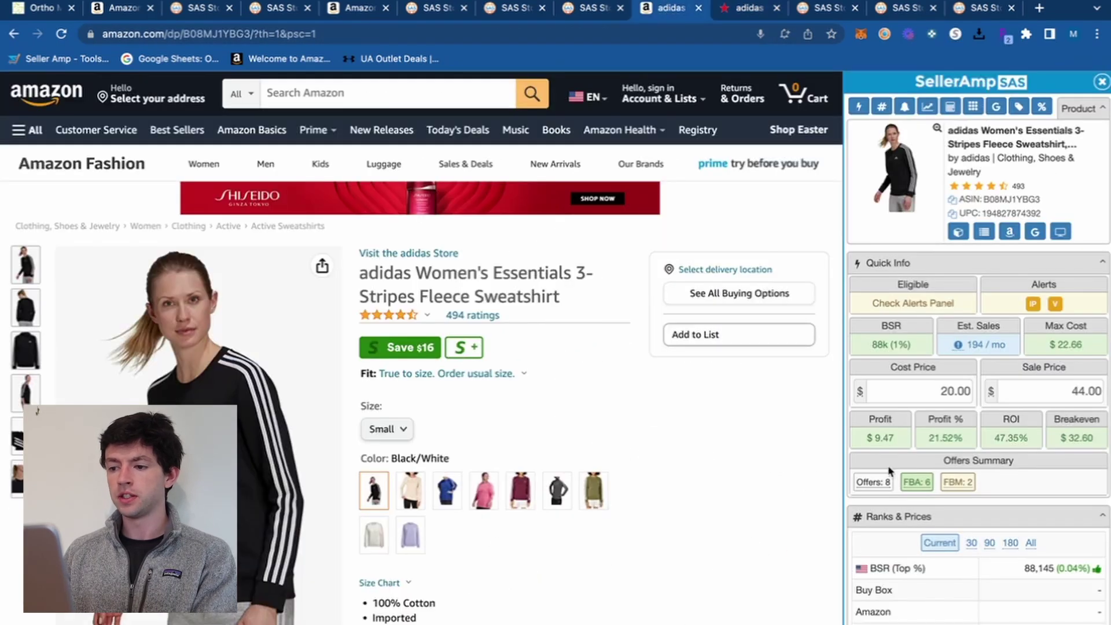
left_click(787, 297)
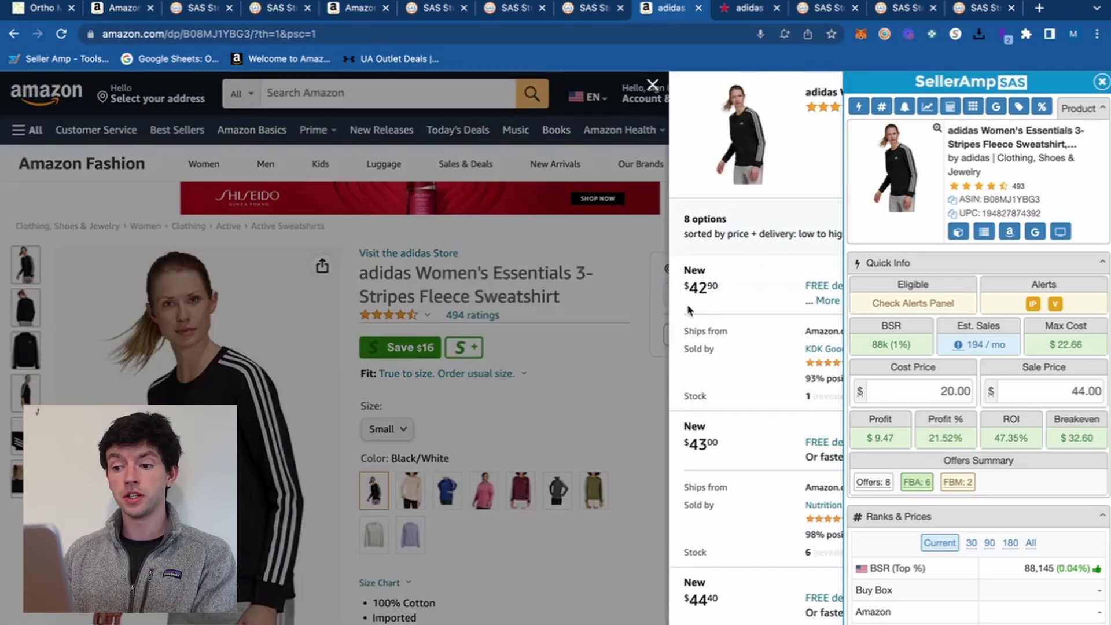
left_click(627, 356)
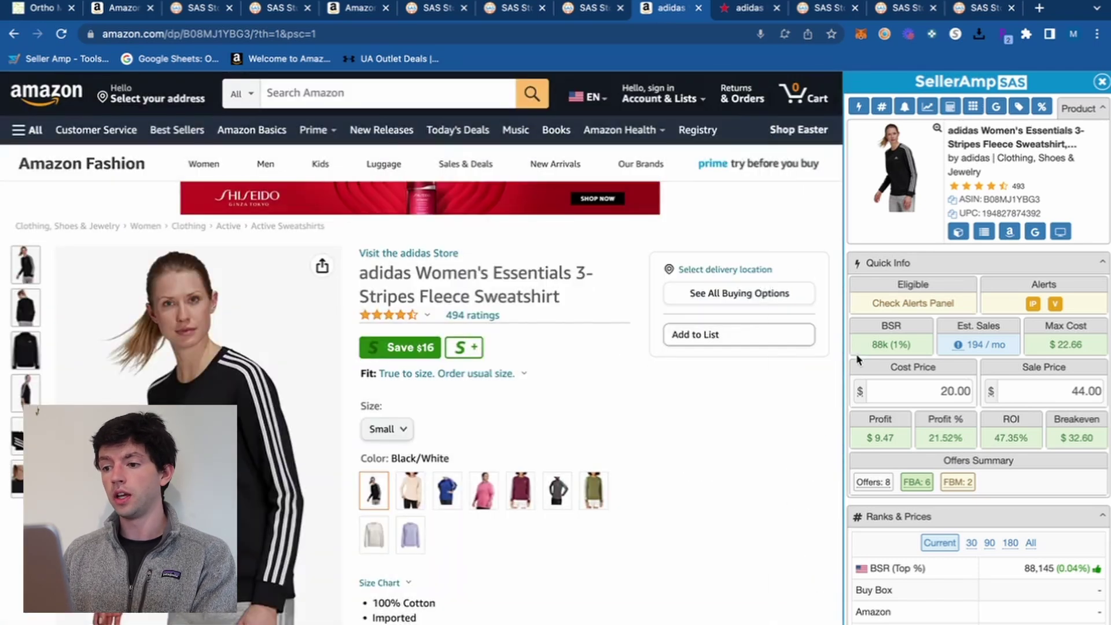
- Examine the adidas sweatshirt's alerts and three-month price and sales rank charts in SellerAmp
scroll(1000, 399, "down", 10)
scroll(1001, 400, "up", 5)
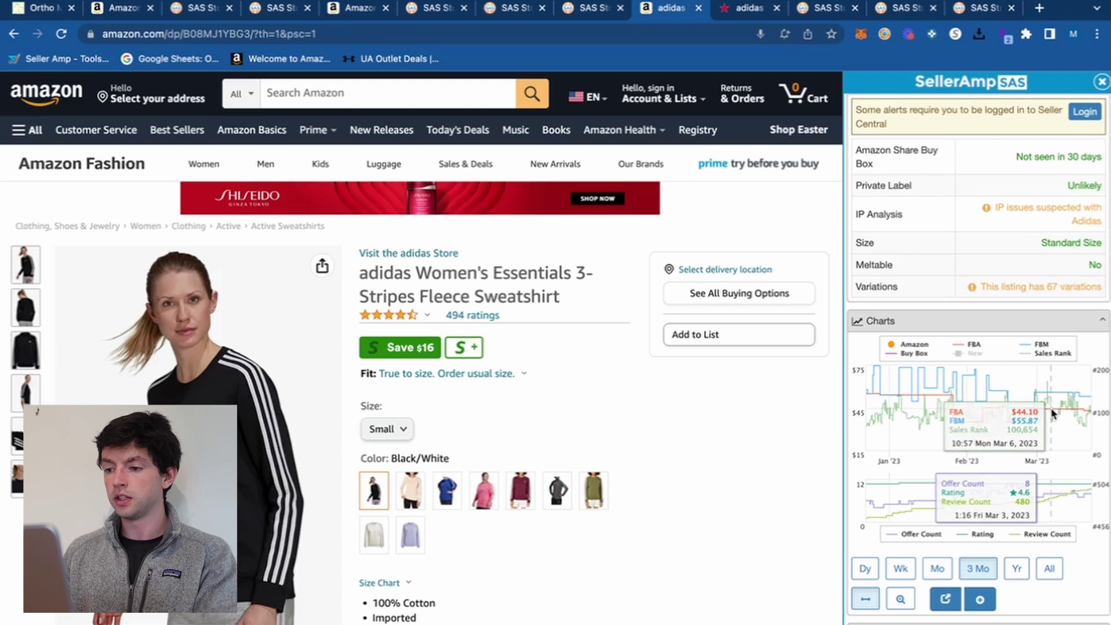
scroll(1066, 405, "up", 5)
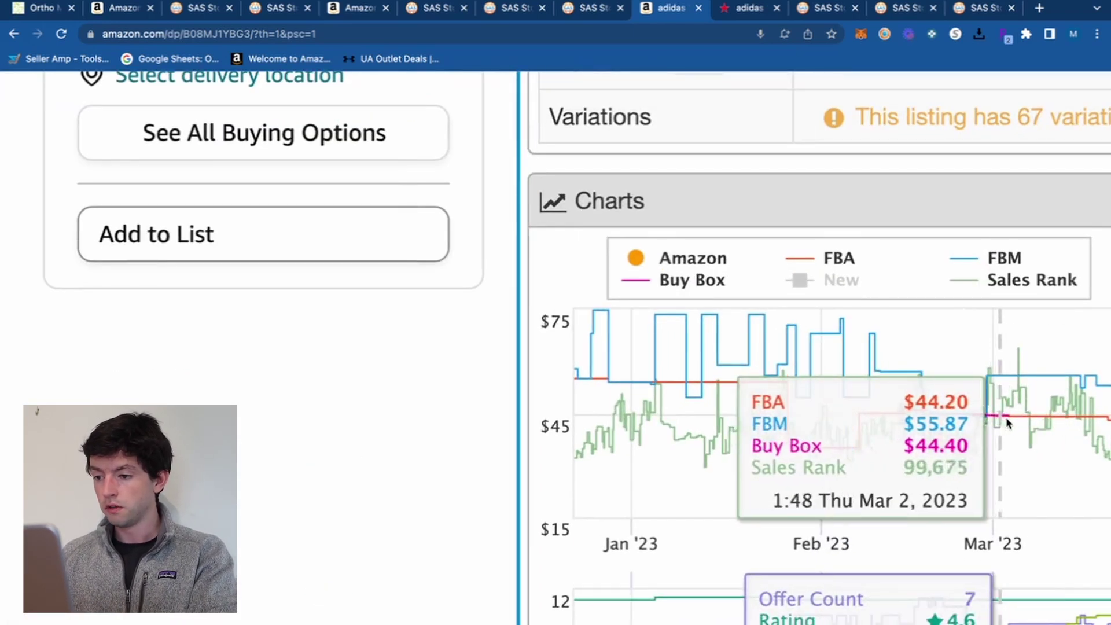
scroll(1083, 428, "down", 5)
scroll(1079, 434, "up", 10)
scroll(1087, 422, "up", 1)
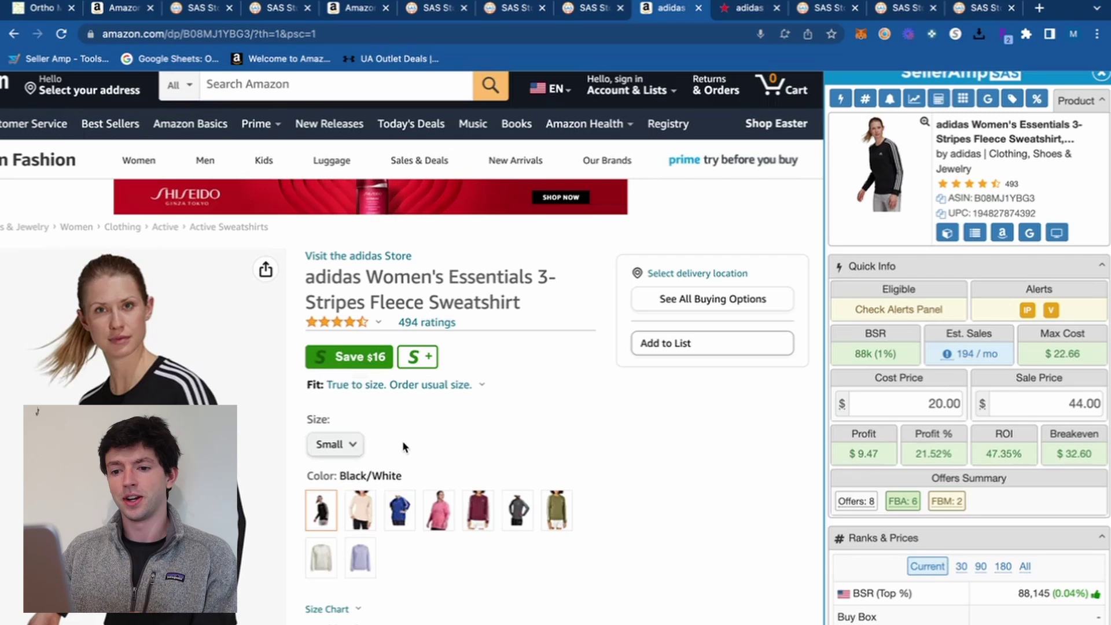
- Check the buying options for the sweatshirt's X-Small size and set its cost price to 20 in SellerAmp
left_click(456, 394)
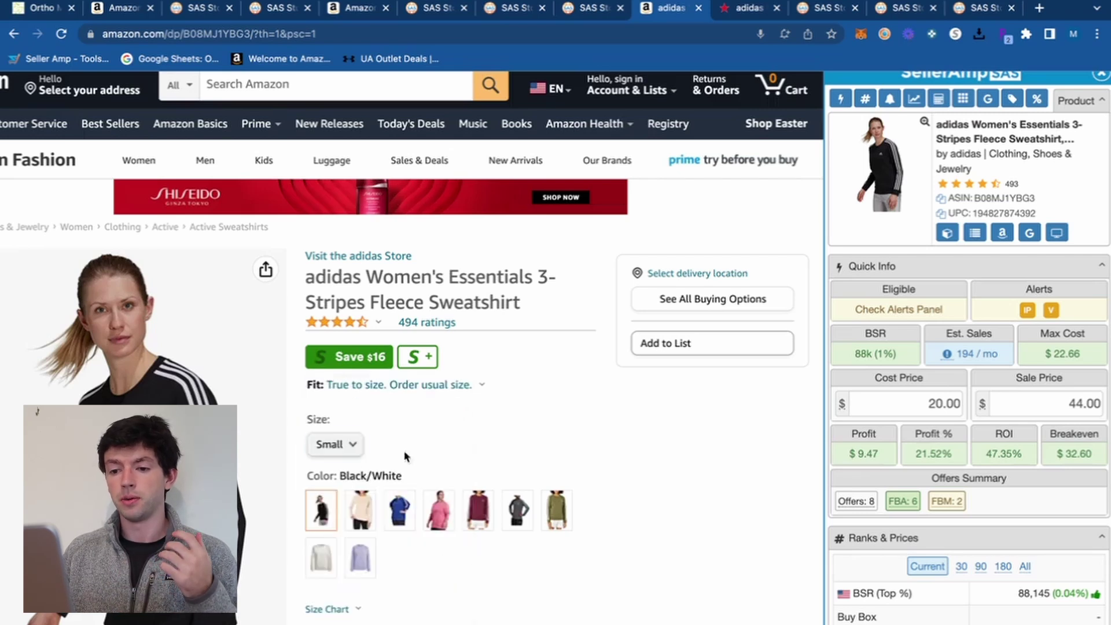
left_click(338, 443)
left_click(341, 487)
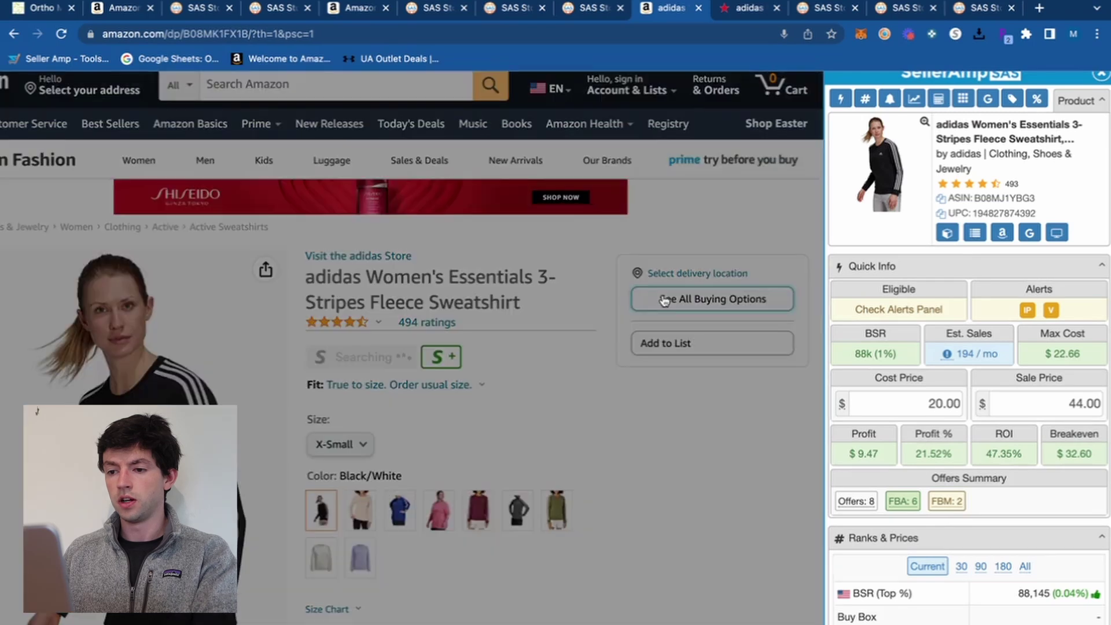
left_click(664, 300)
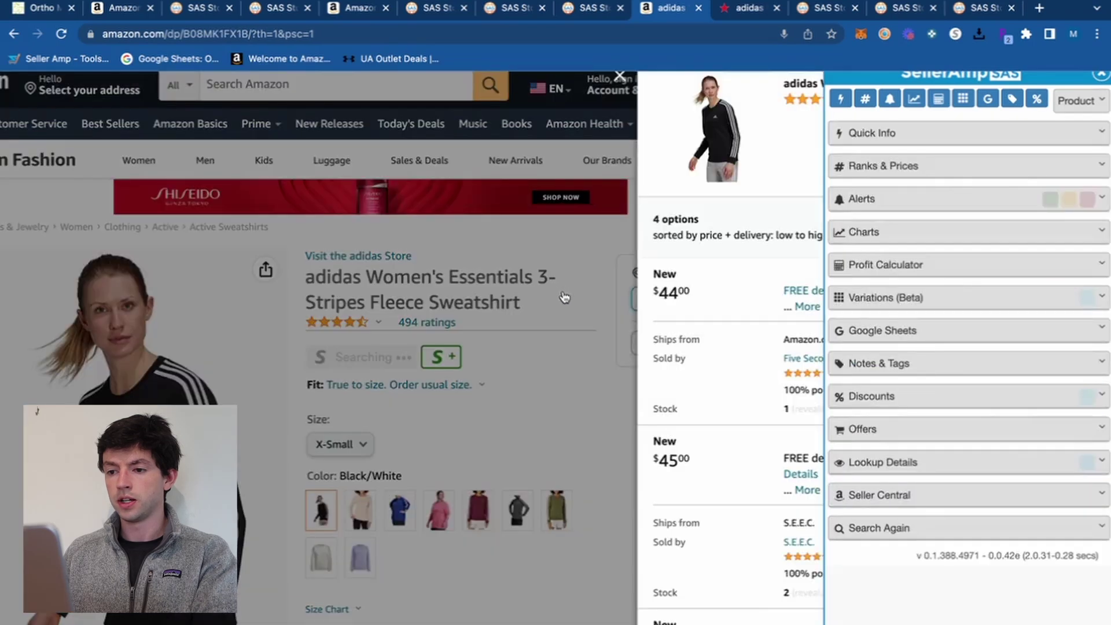
left_click(557, 297)
left_click(896, 396)
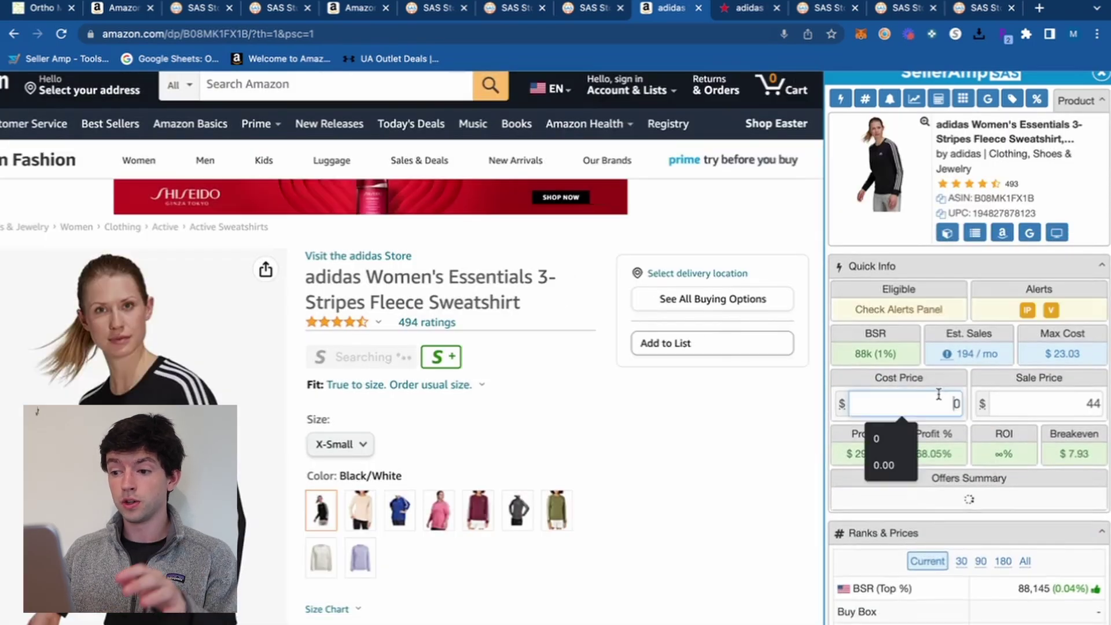
left_click(903, 438)
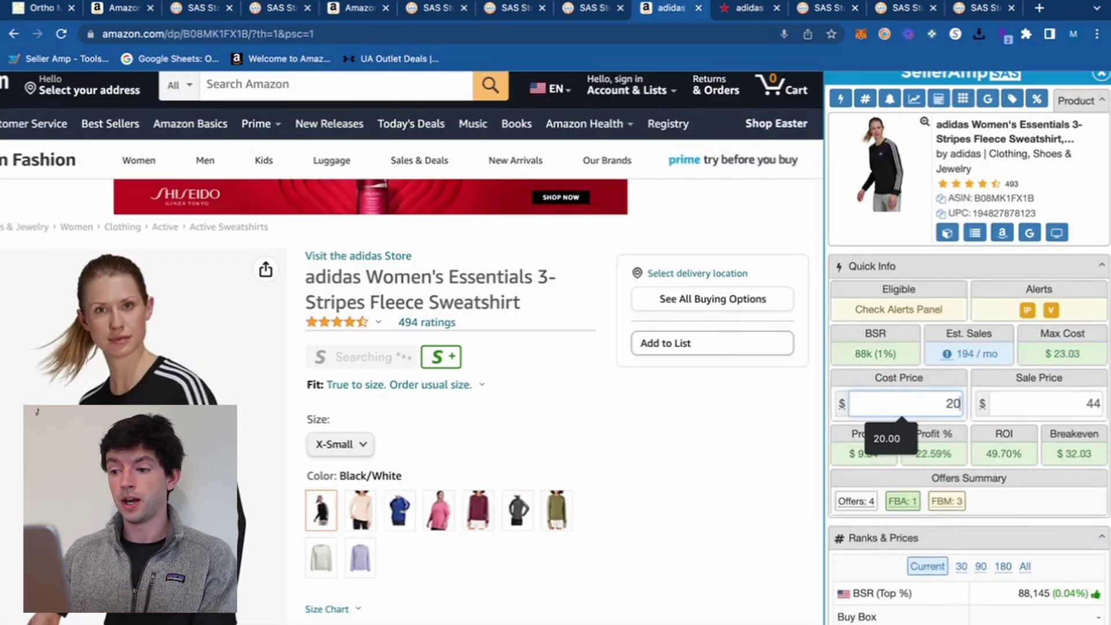
- Switch the sweatshirt to size Medium and review its buying options and price history
left_click(356, 444)
left_click(357, 526)
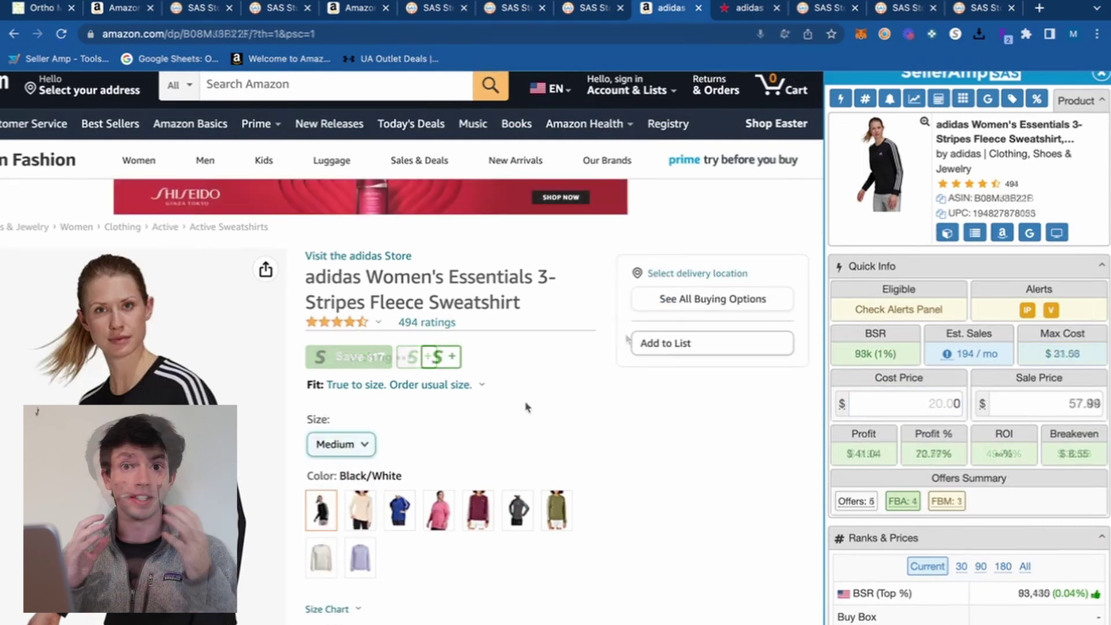
left_click(662, 302)
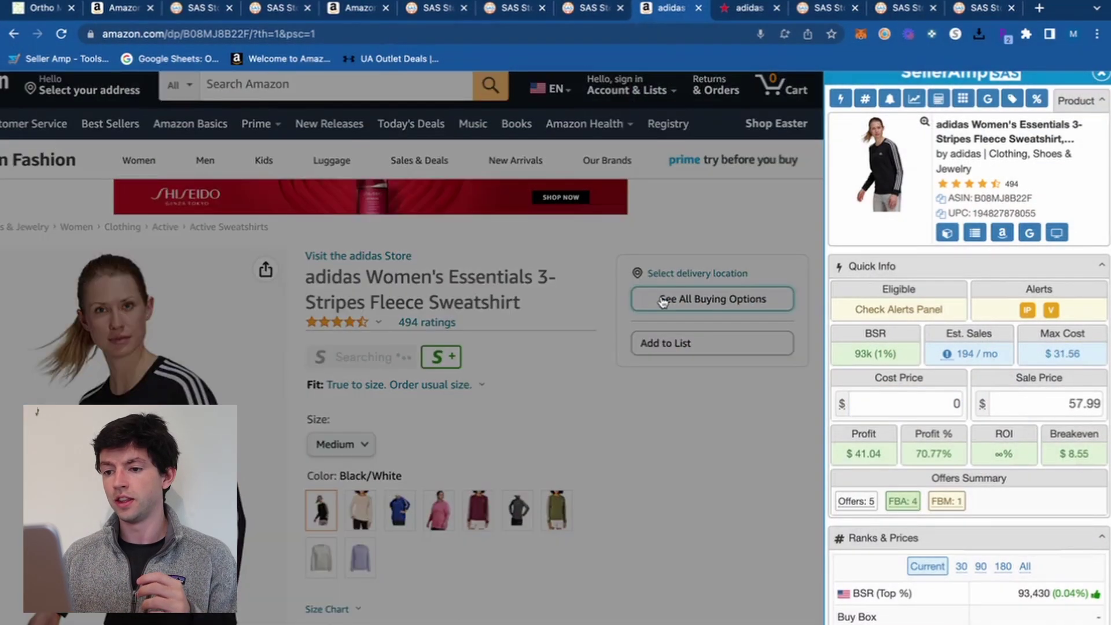
left_click(559, 295)
scroll(557, 290, "down", 8)
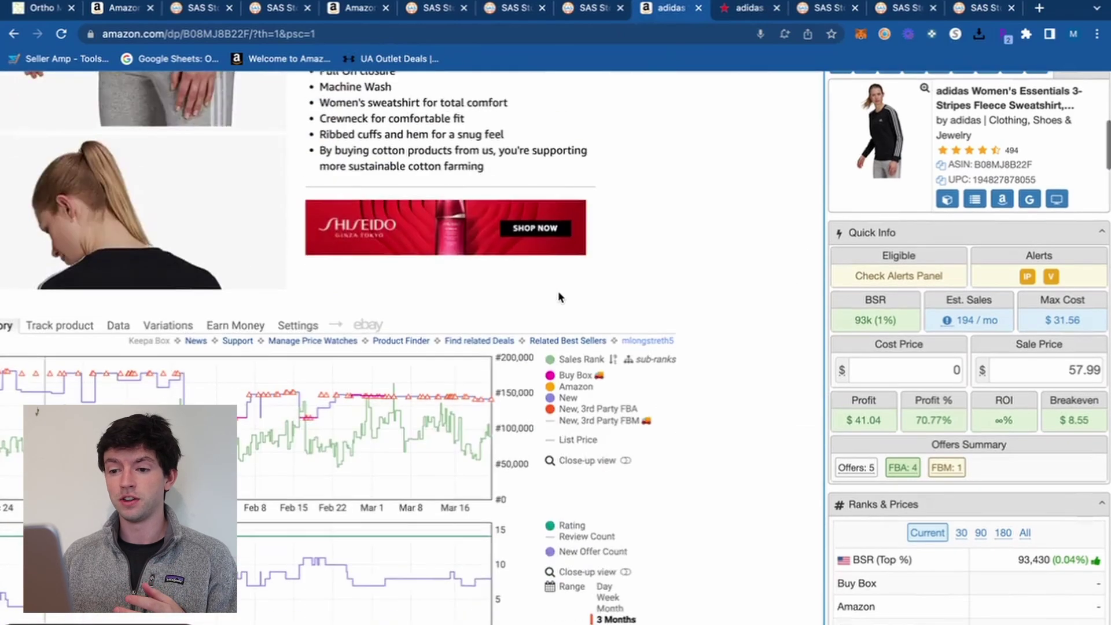
- Examine the price and offer count history of the adidas sweatshirt's Medium size on its Amazon page and in SellerAmp
scroll(558, 291, "up", 8)
scroll(997, 373, "down", 10)
scroll(997, 373, "up", 15)
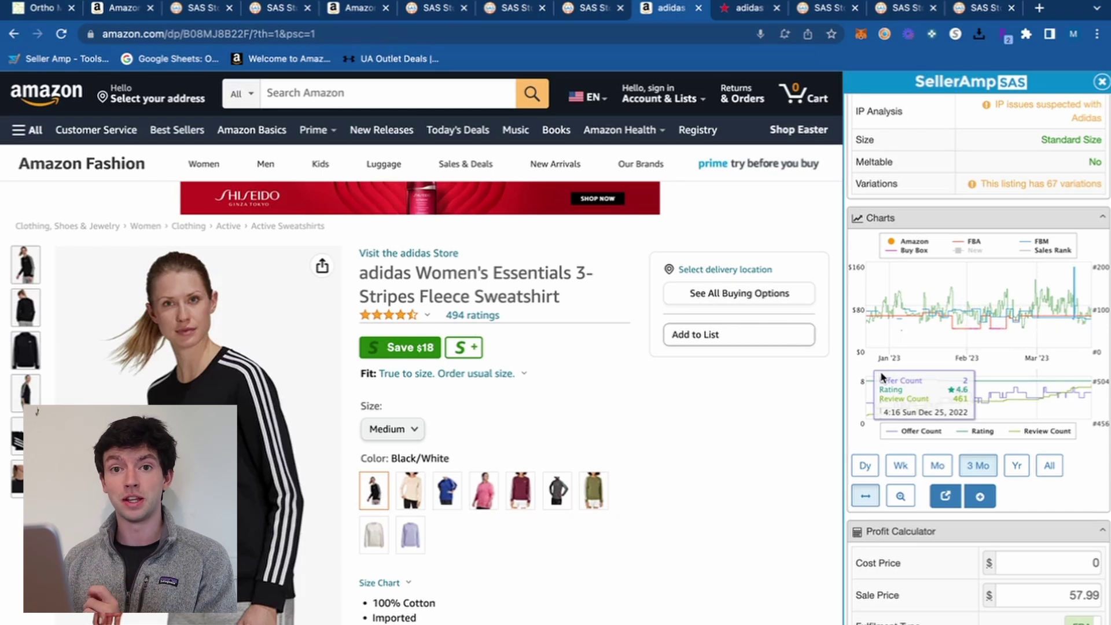
- Review the Macy's listing for the black/white adidas sweatshirt and compare it with the back-view photo on its Amazon page
left_click(746, 7)
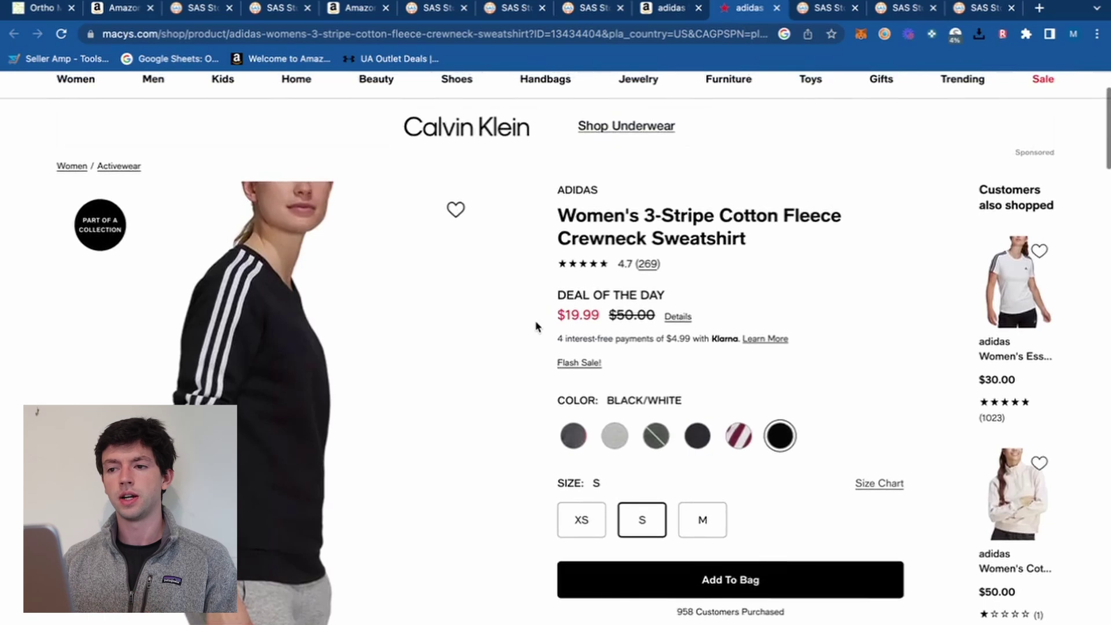
scroll(535, 326, "down", 5)
scroll(440, 246, "down", 7)
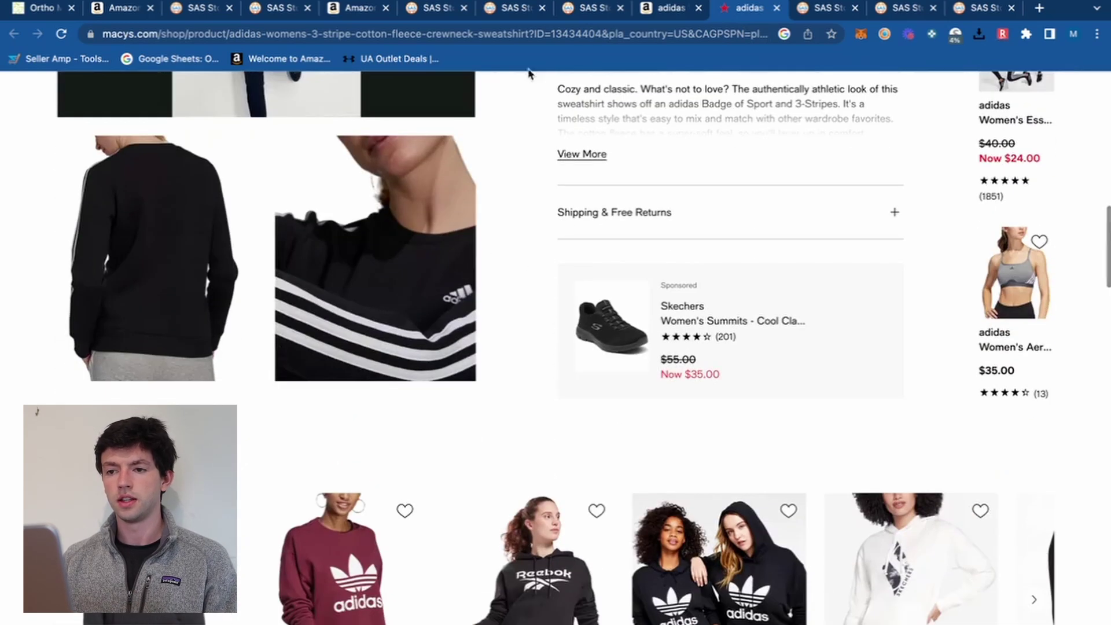
left_click(671, 8)
left_click(26, 307)
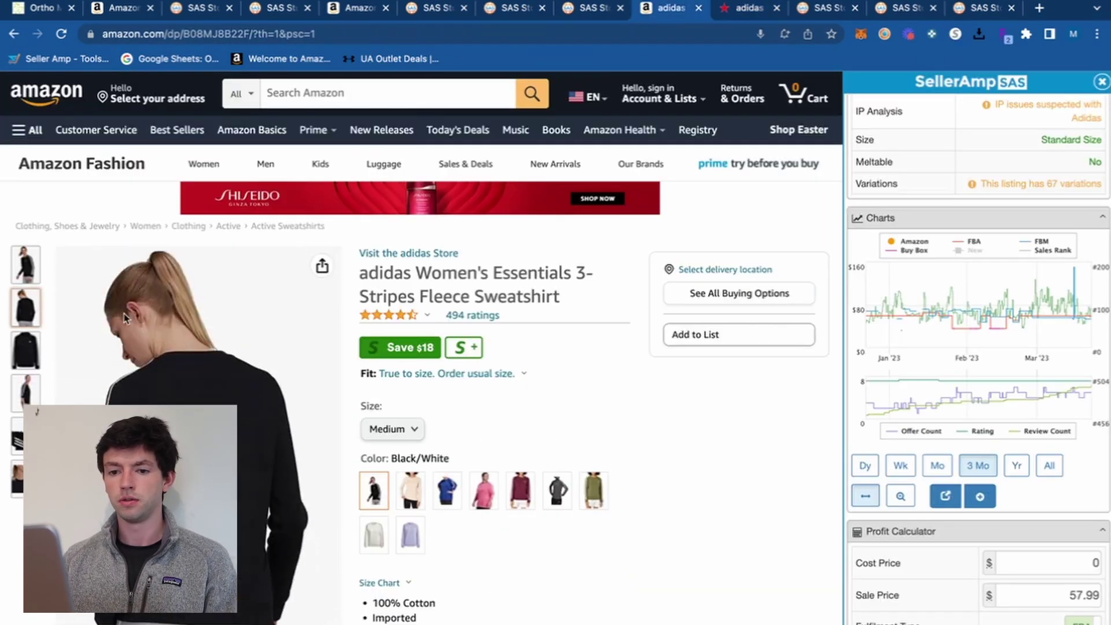
- From SellerAmp's offers for the Medium sweatshirt, open the storefront analysis of the first FBA seller at $57.99
mouse_move(983, 317)
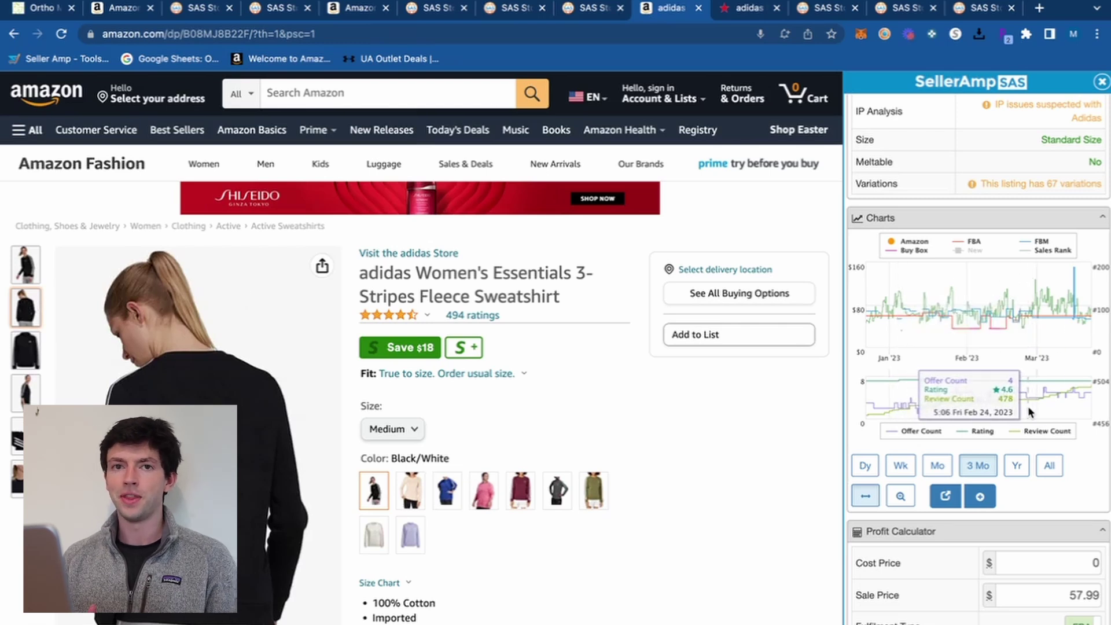
scroll(1027, 405, "down", 10)
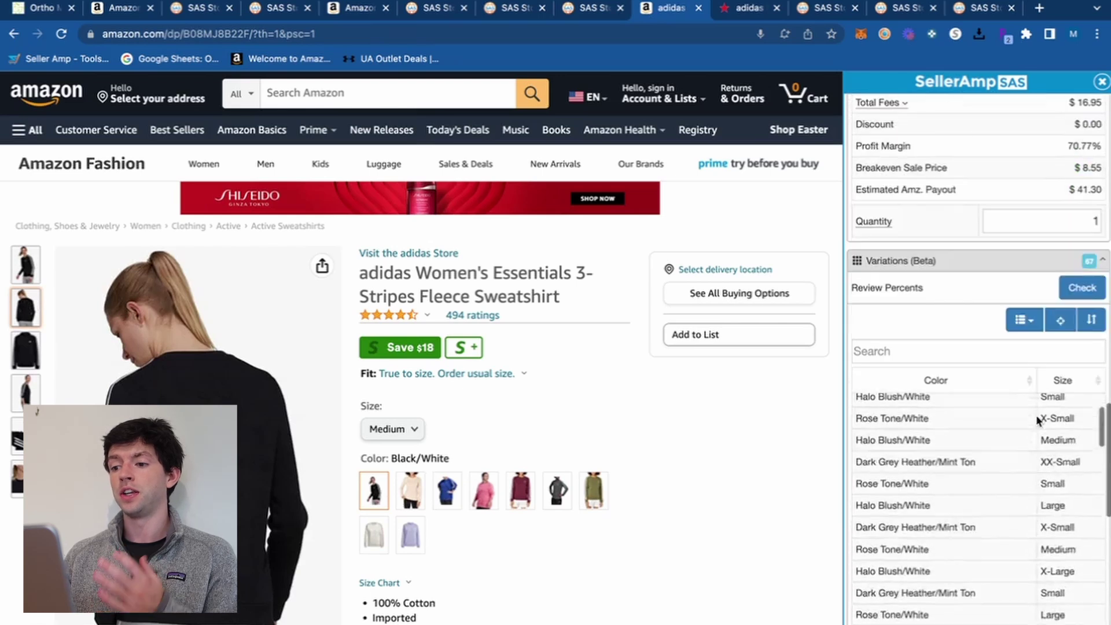
scroll(1009, 340, "down", 10)
left_click(894, 394)
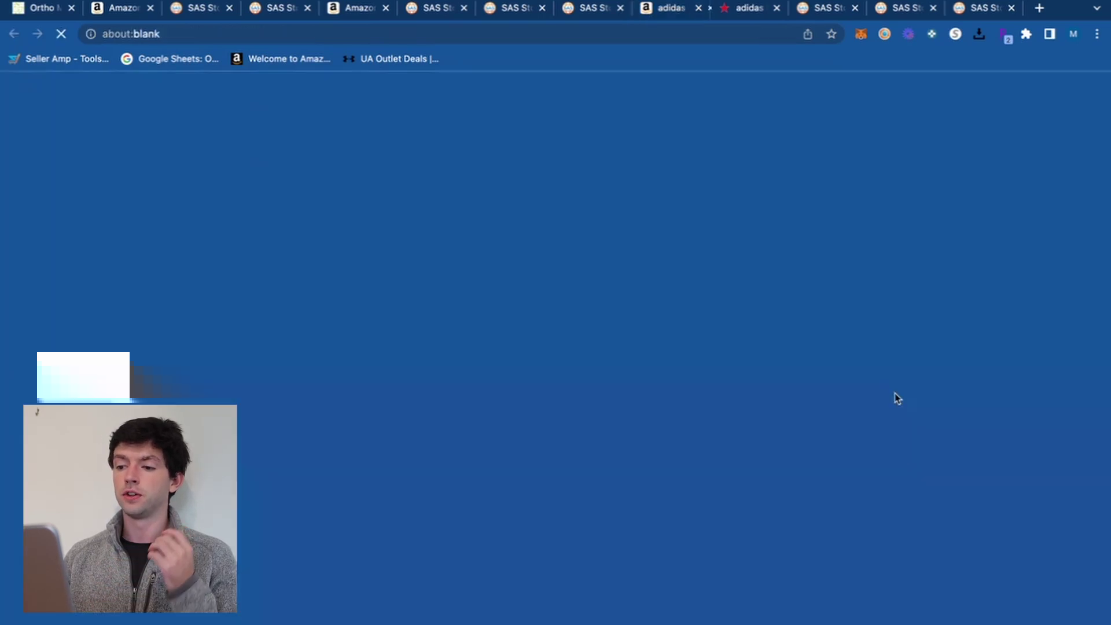
key("ctrl+shift+Tab")
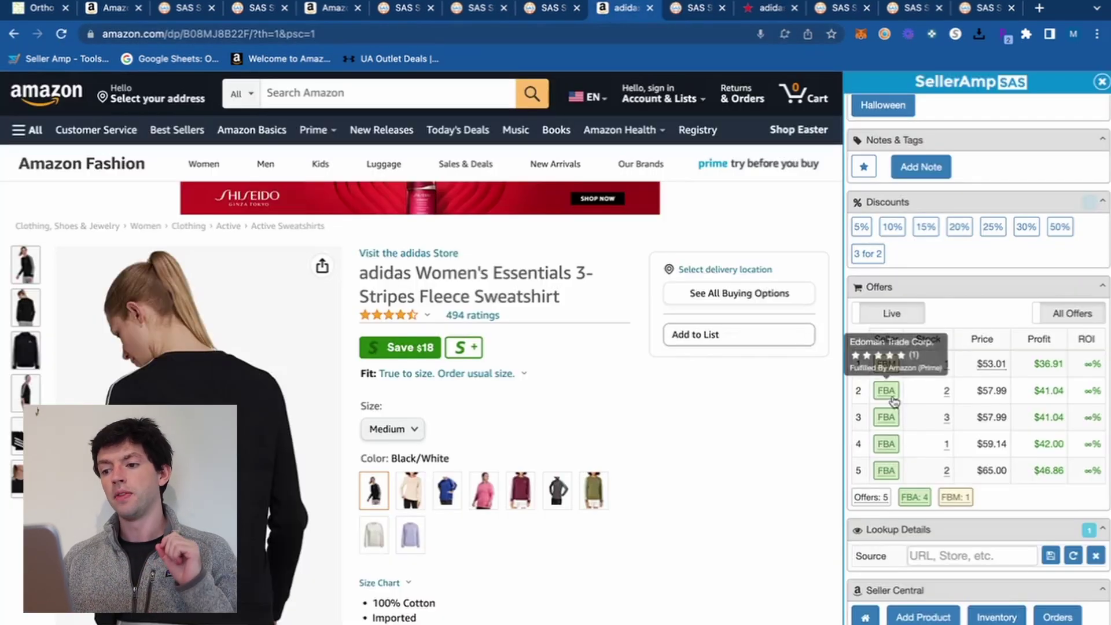
key("ctrl+Tab")
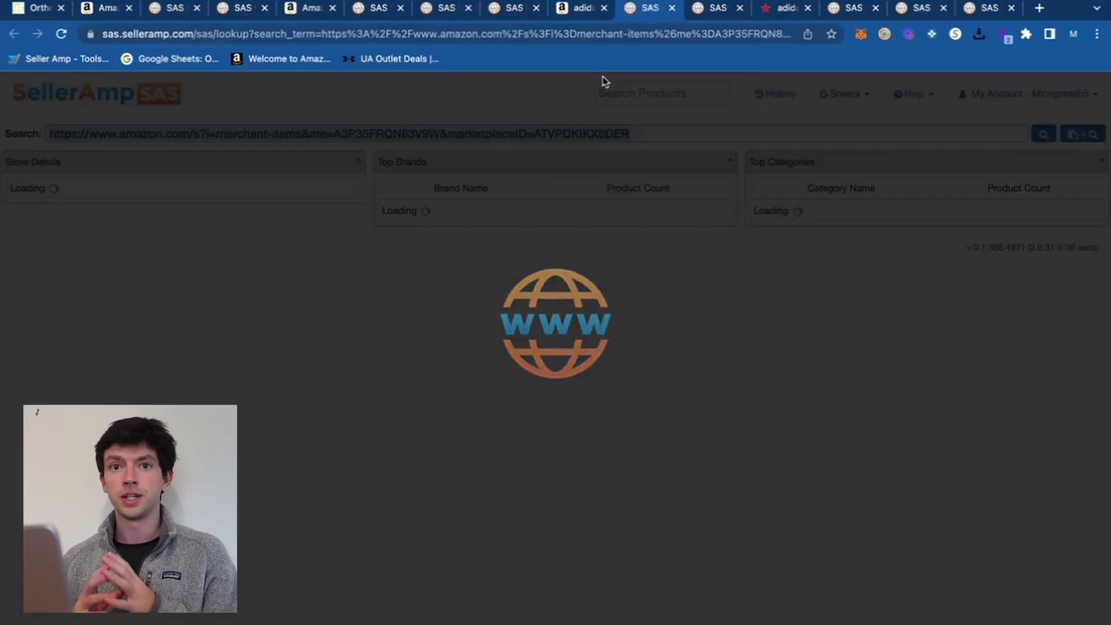